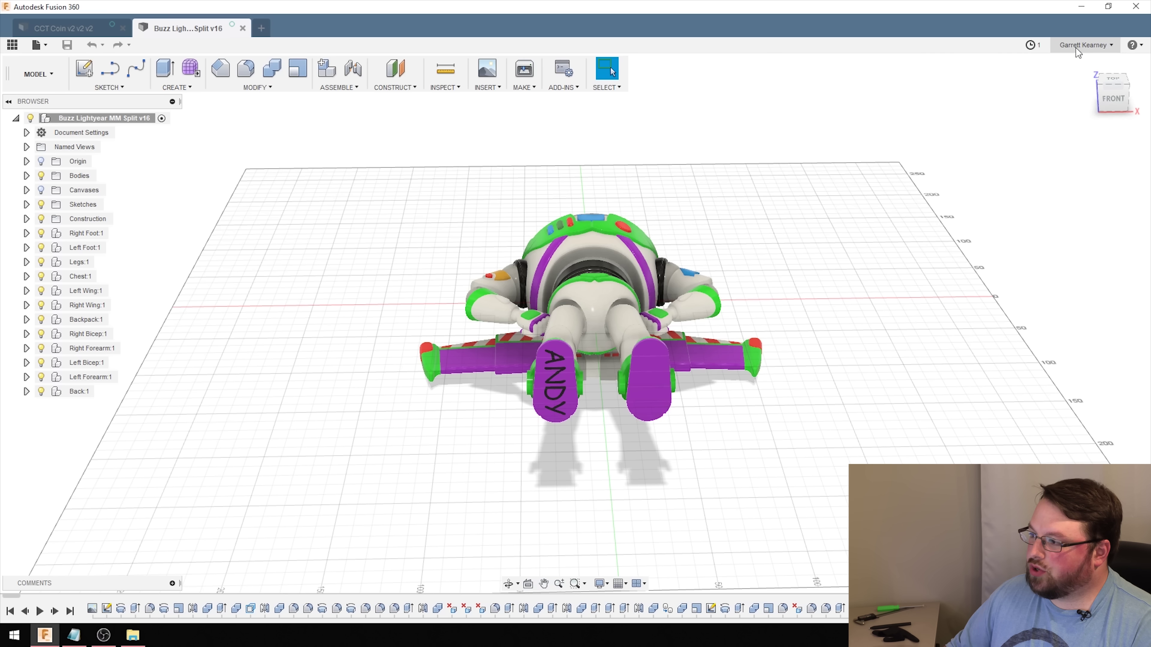
Open the general preferences and review the choices for the default modeling orientation
{"action": "left_click", "coordinate": [1102, 47]}
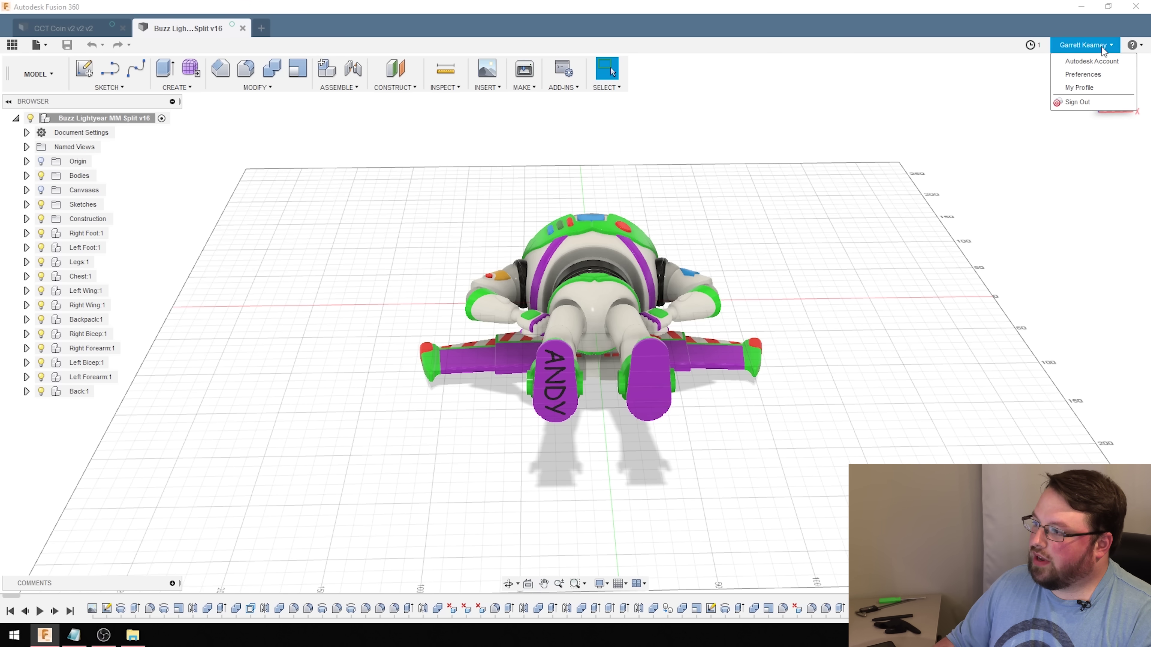
{"action": "left_click", "coordinate": [1090, 75]}
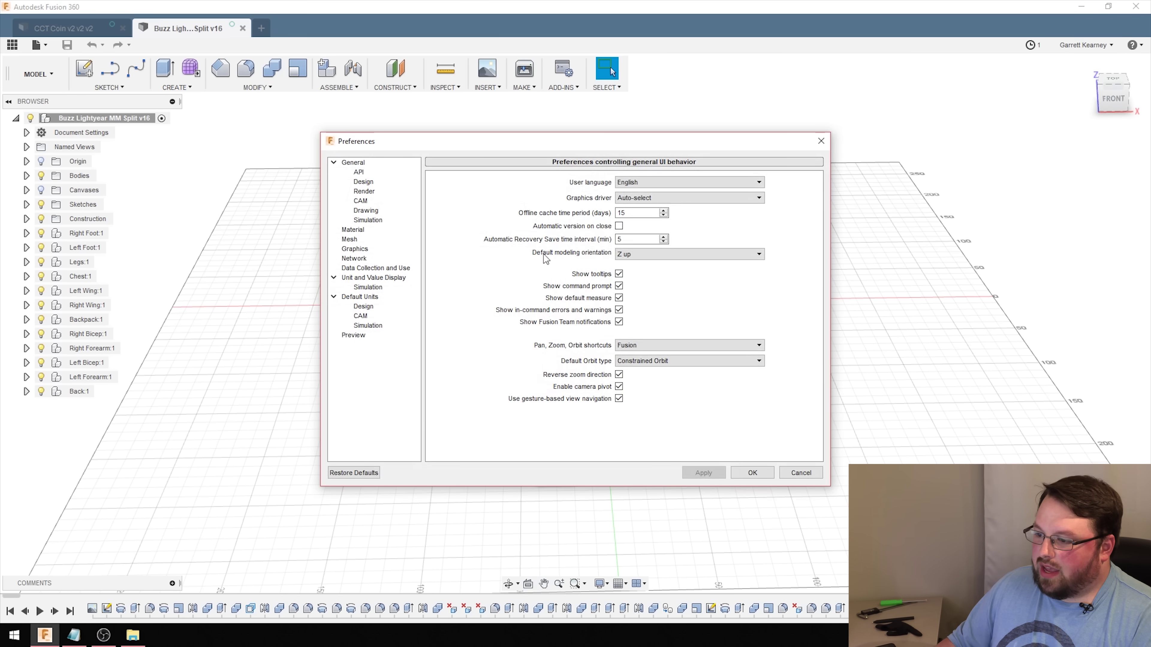
{"action": "left_click", "coordinate": [758, 255]}
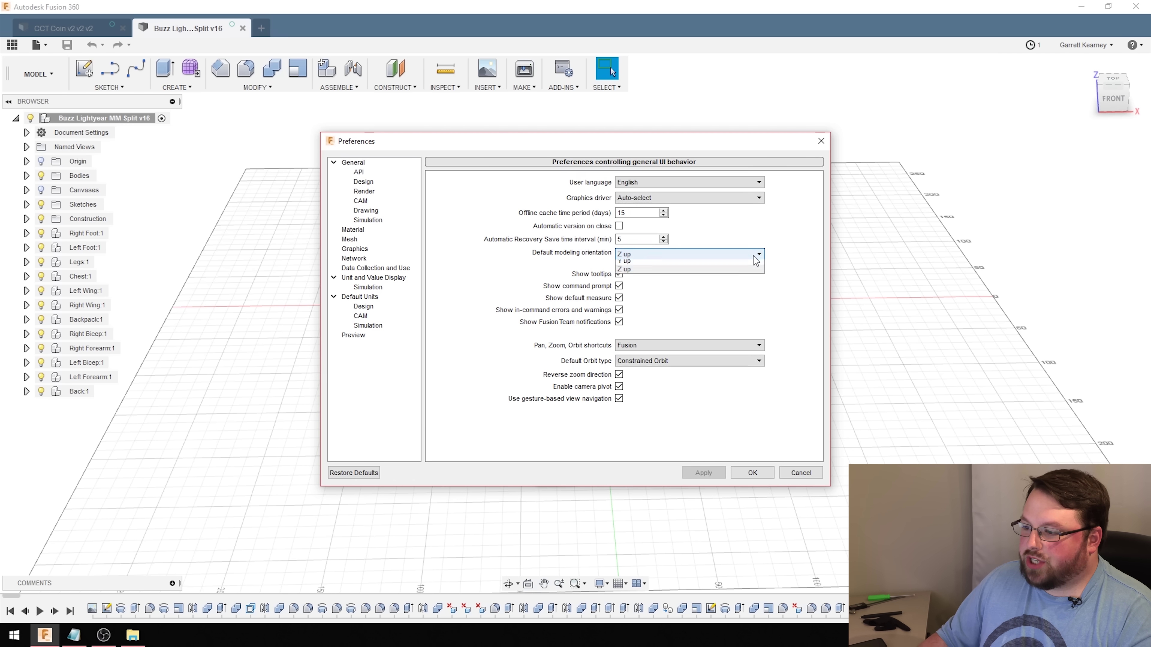
{"action": "left_click", "coordinate": [758, 260]}
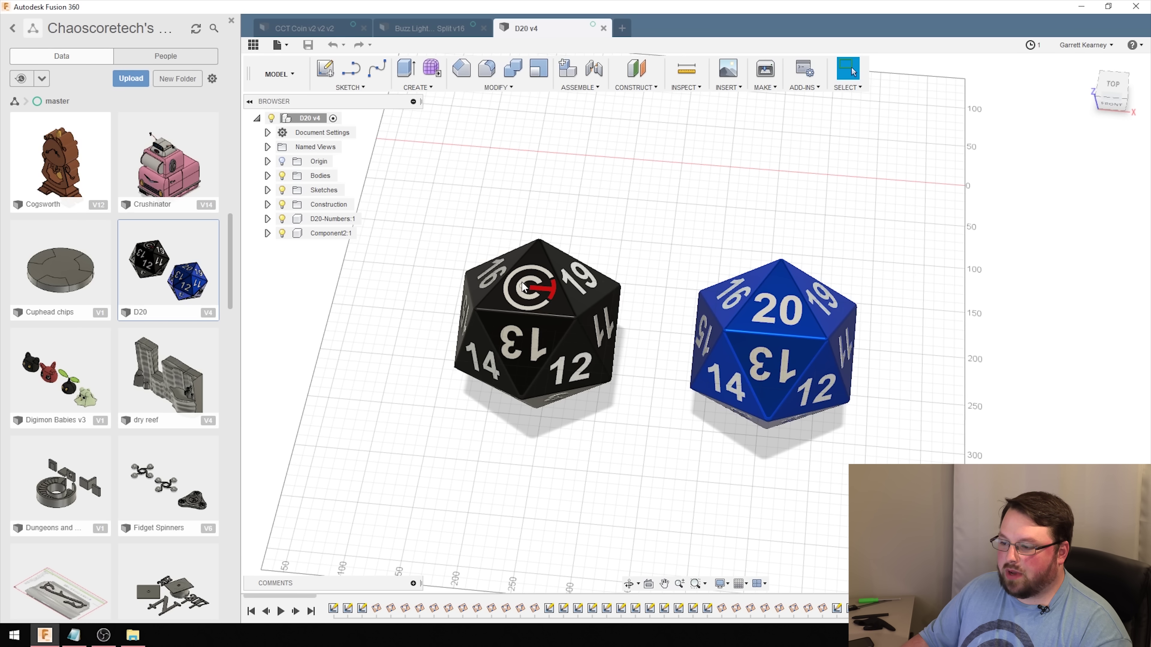
List the vertices and faces stacked beneath the logo on the black D20, browse them and pick a face
{"action": "left_click", "coordinate": [523, 286]}
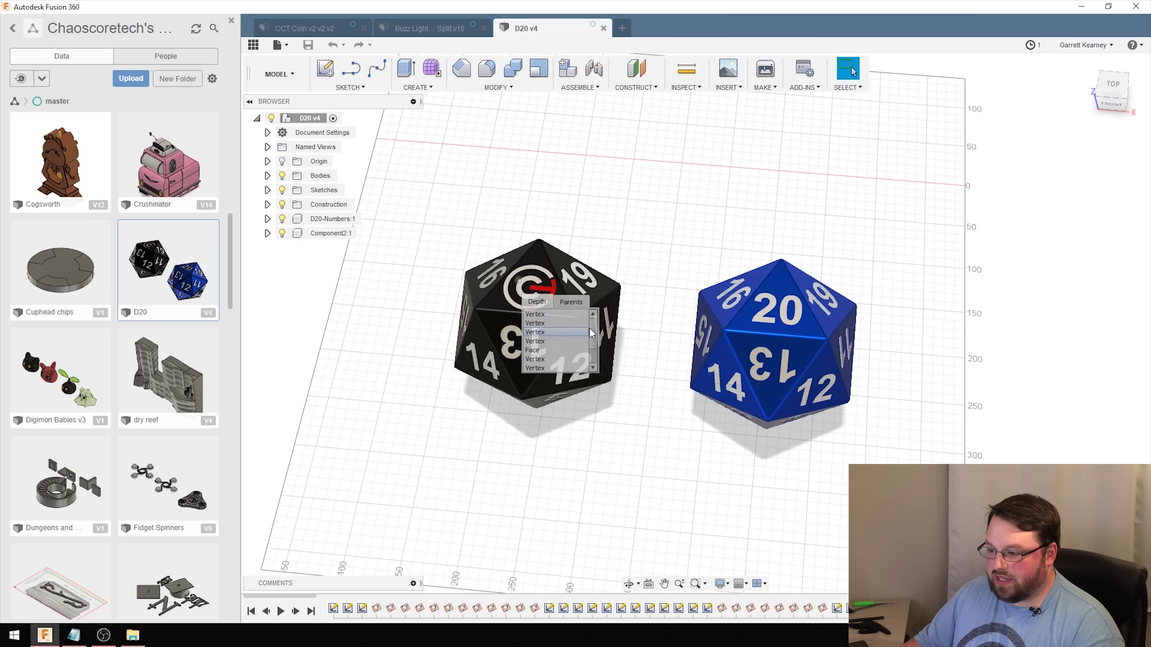
{"action": "left_click_drag", "start_coordinate": [592, 323], "coordinate": [594, 350]}
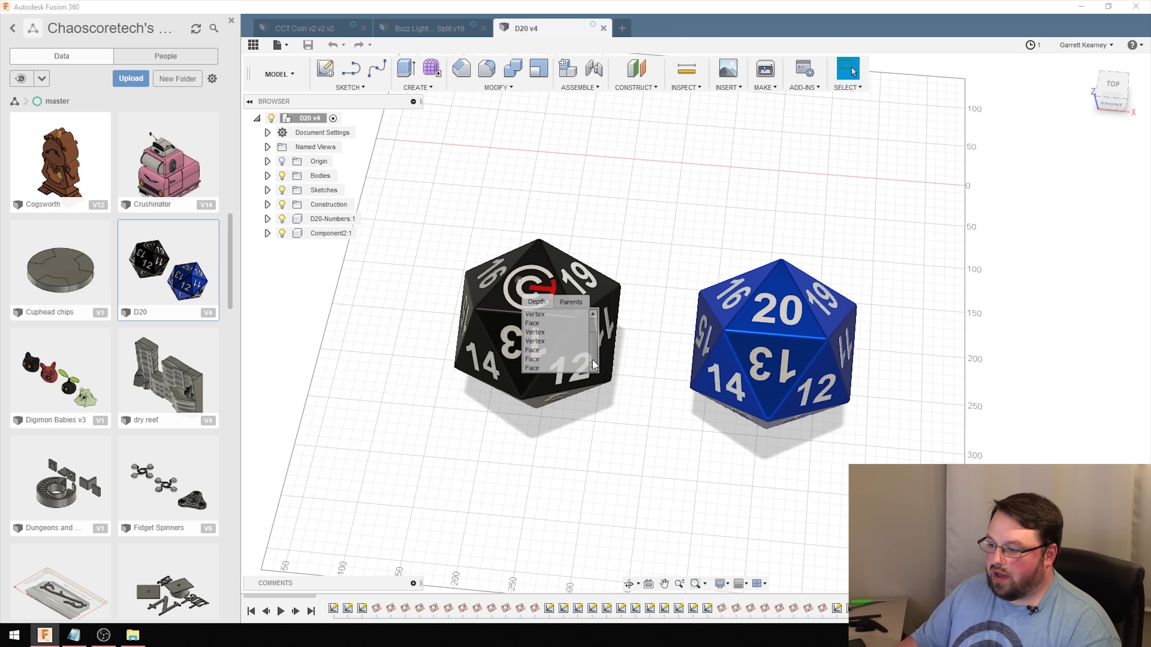
{"action": "left_click_drag", "start_coordinate": [594, 347], "coordinate": [594, 318]}
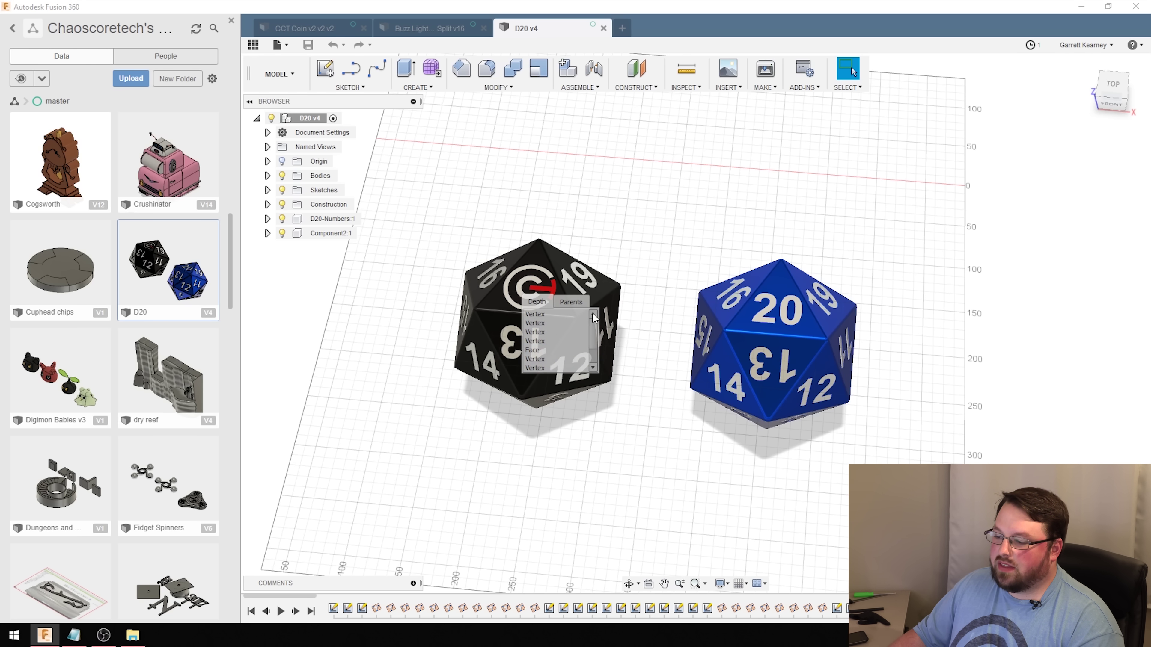
{"action": "left_click", "coordinate": [543, 351]}
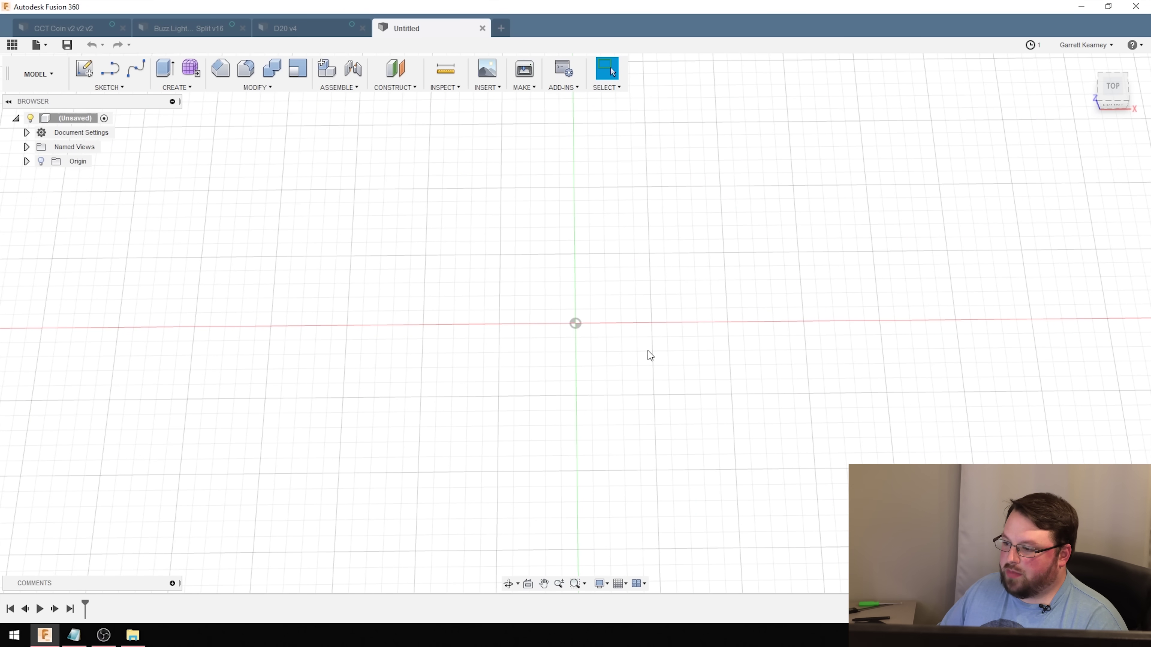
Start a new sketch on the horizontal XY plane of the empty design
{"action": "mouse_move", "coordinate": [602, 387]}
{"action": "middle_mouse_down", "text": "shift"}
{"action": "mouse_move", "coordinate": [606, 352]}
{"action": "mouse_move", "coordinate": [604, 380]}
{"action": "middle_mouse_up", "text": "shift"}
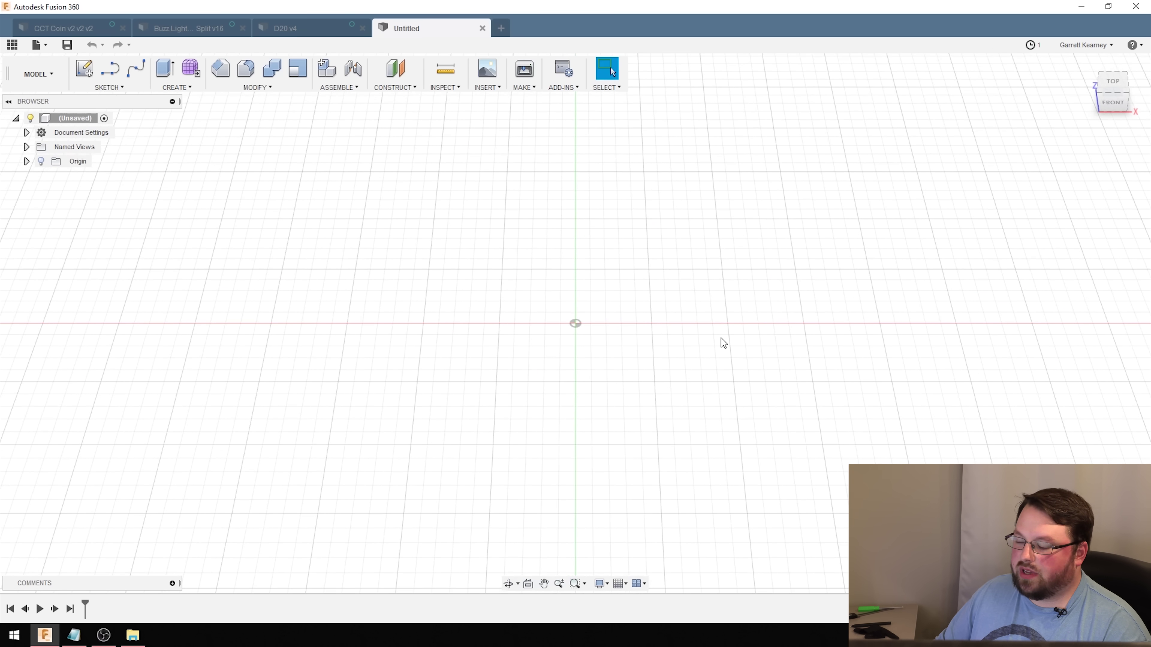
{"action": "scroll", "coordinate": [636, 350], "scroll_direction": "down", "scroll_amount": 2}
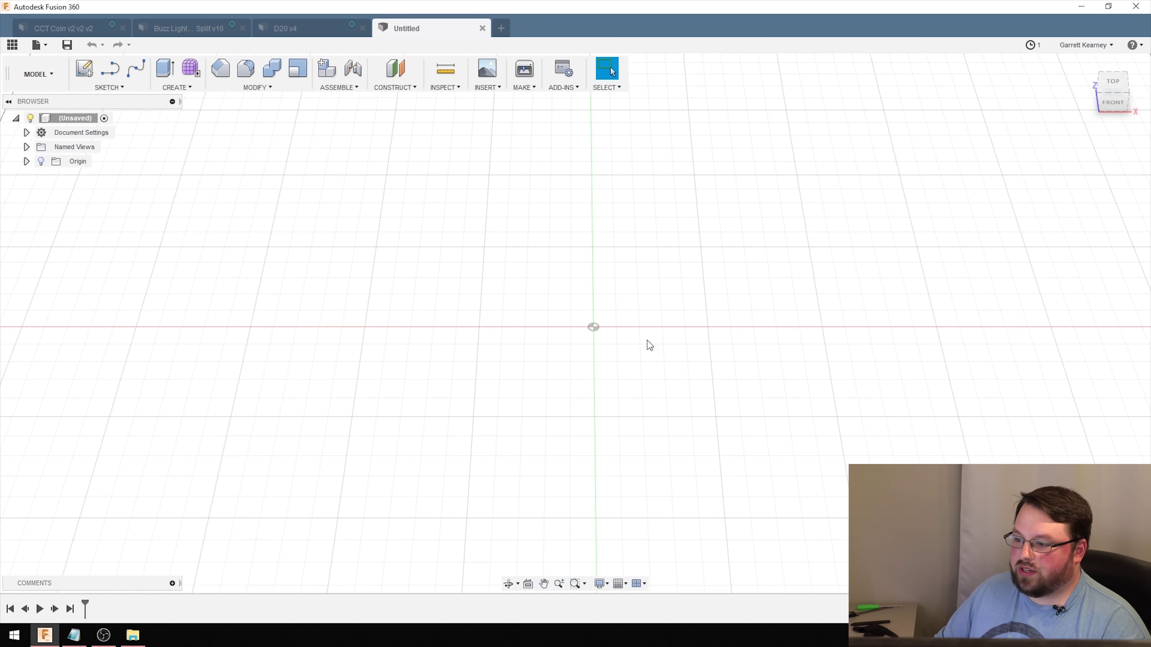
{"action": "mouse_move", "coordinate": [686, 411]}
{"action": "middle_mouse_down", "text": "shift"}
{"action": "mouse_move", "coordinate": [691, 387]}
{"action": "mouse_move", "coordinate": [720, 372]}
{"action": "mouse_move", "coordinate": [704, 396]}
{"action": "mouse_move", "coordinate": [661, 403]}
{"action": "mouse_move", "coordinate": [675, 383]}
{"action": "mouse_move", "coordinate": [677, 403]}
{"action": "middle_mouse_up", "text": "shift"}
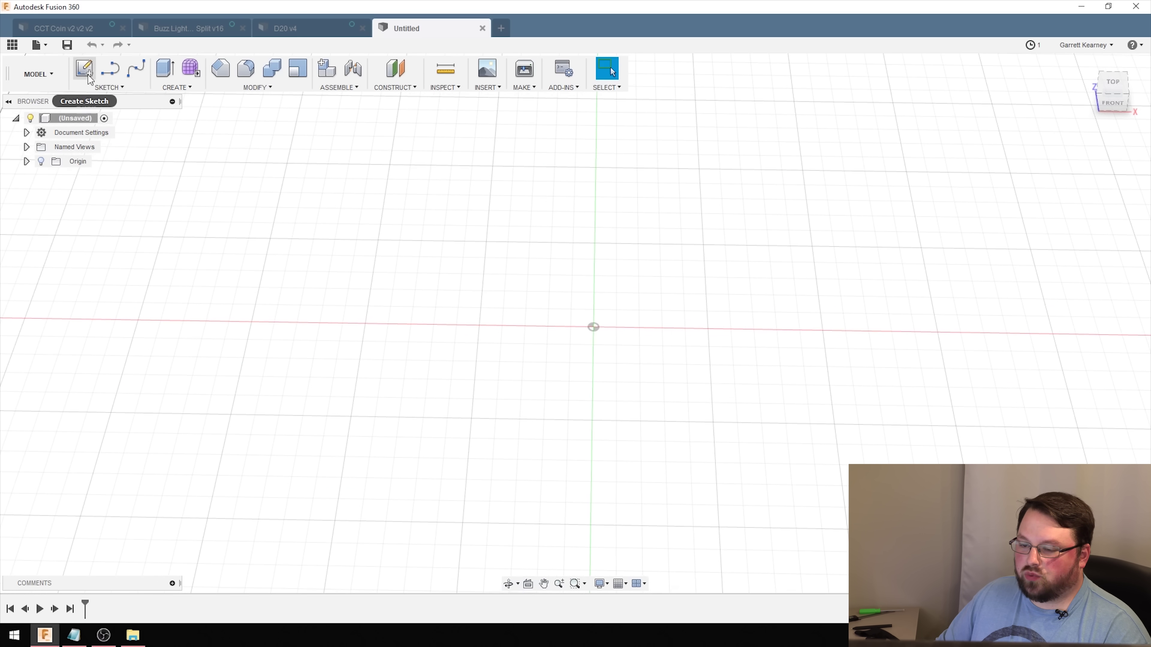
{"action": "left_click", "coordinate": [97, 87]}
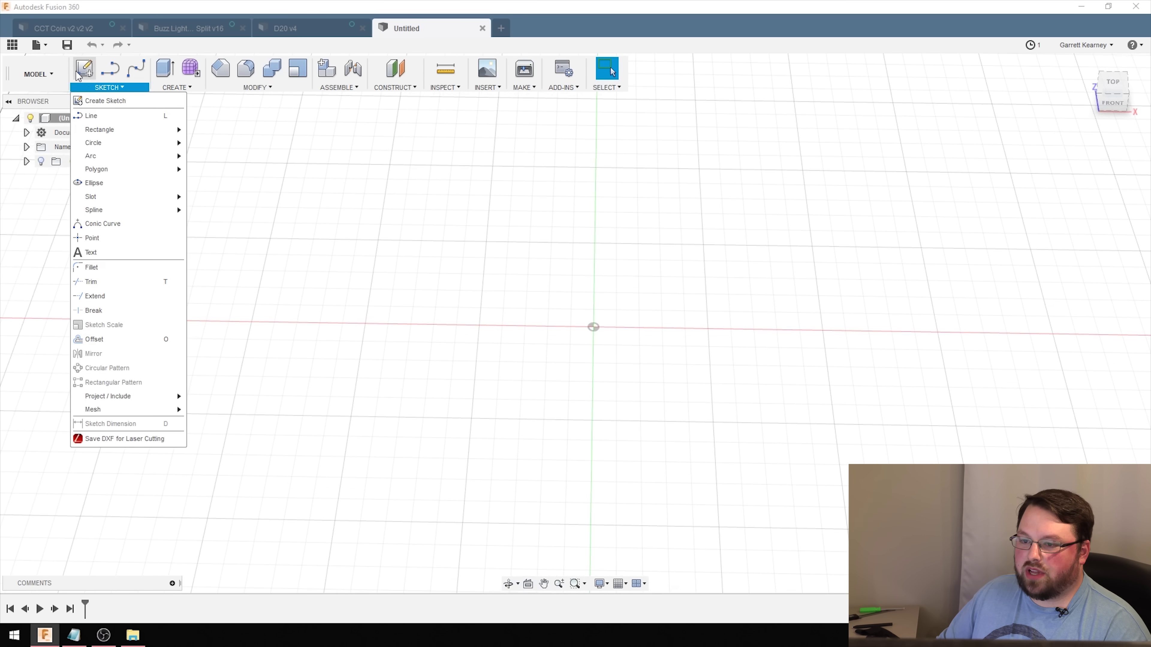
{"action": "left_click", "coordinate": [88, 71]}
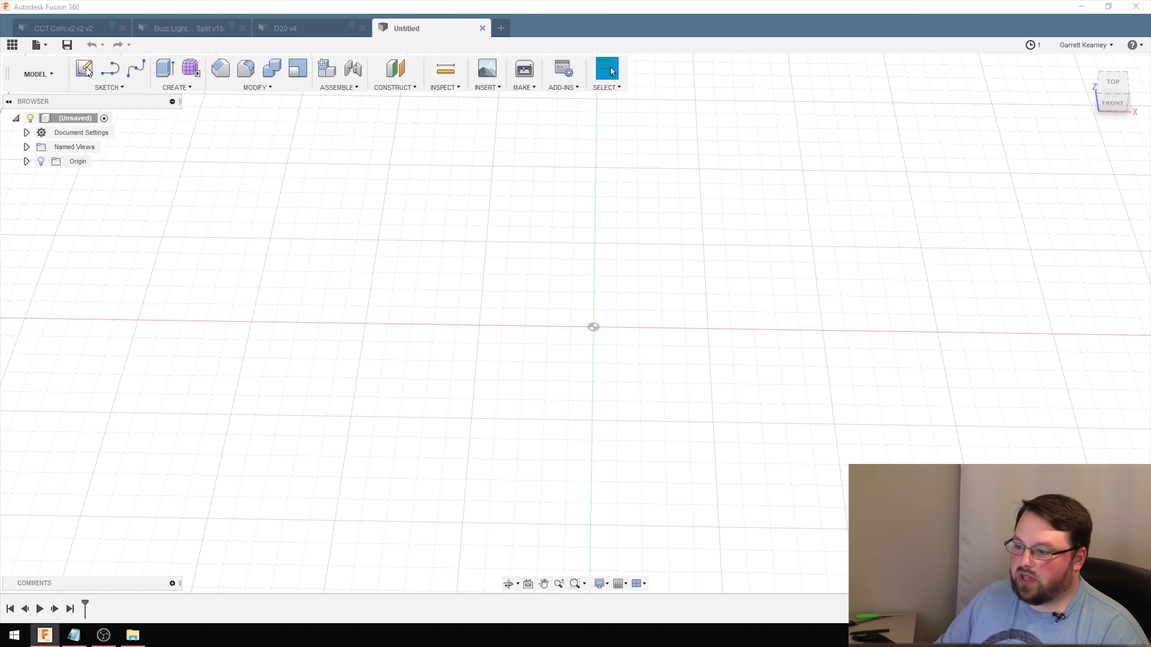
{"action": "left_click", "coordinate": [684, 316]}
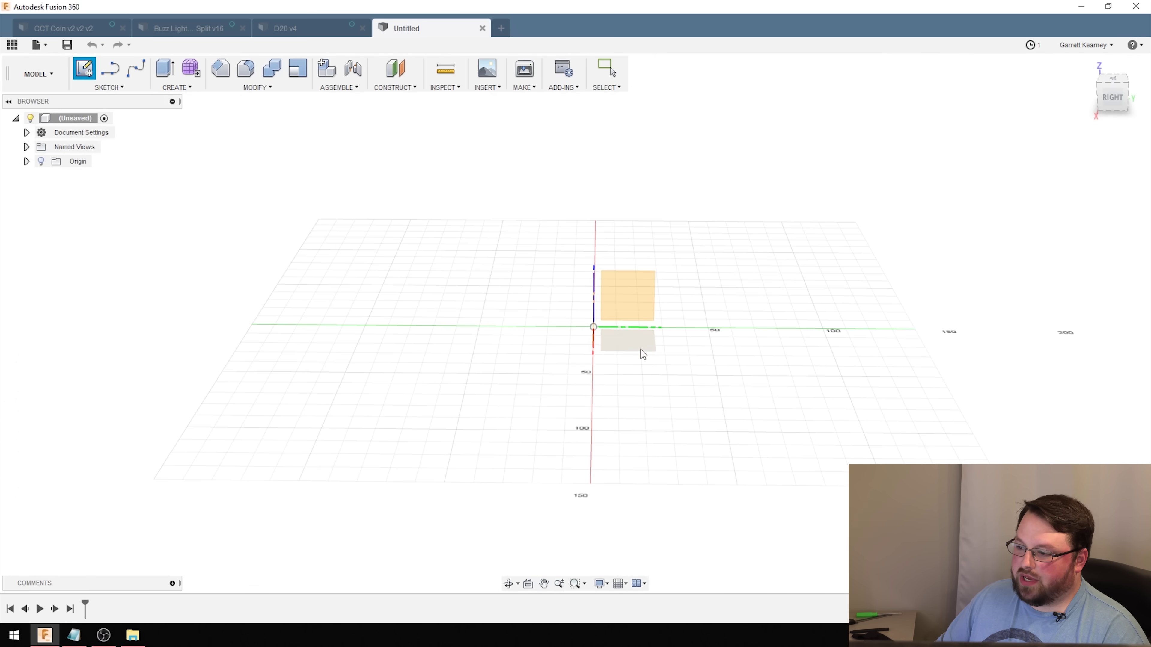
{"action": "left_click", "coordinate": [637, 344]}
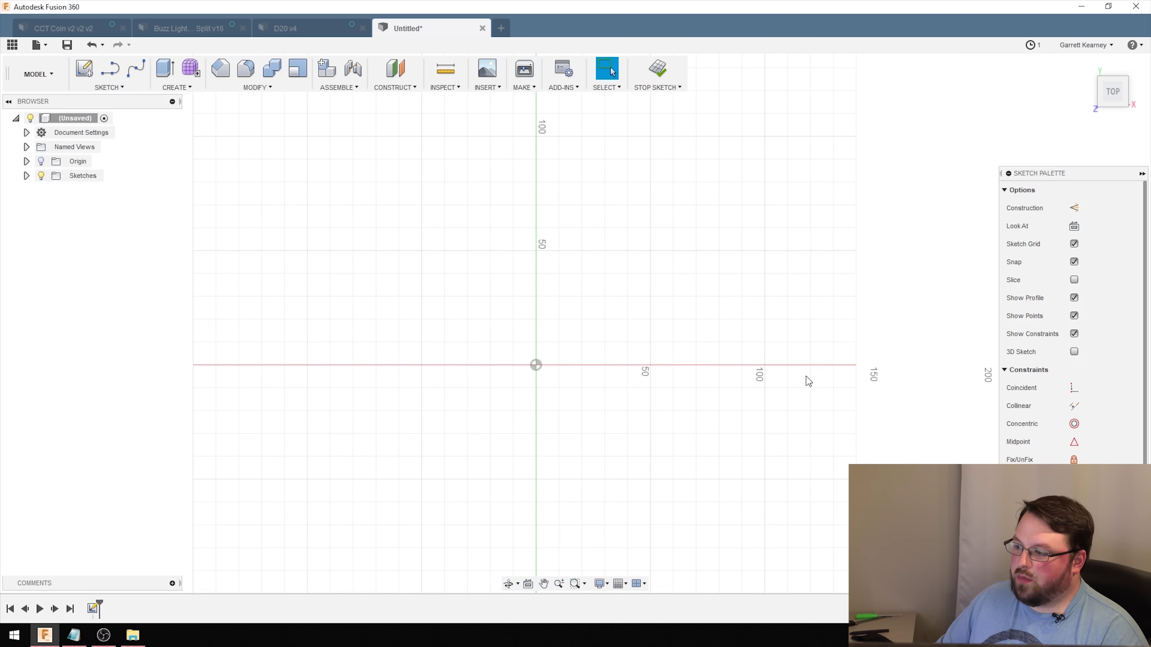
{"action": "middle_click_drag", "start_coordinate": [756, 422], "coordinate": [749, 352]}
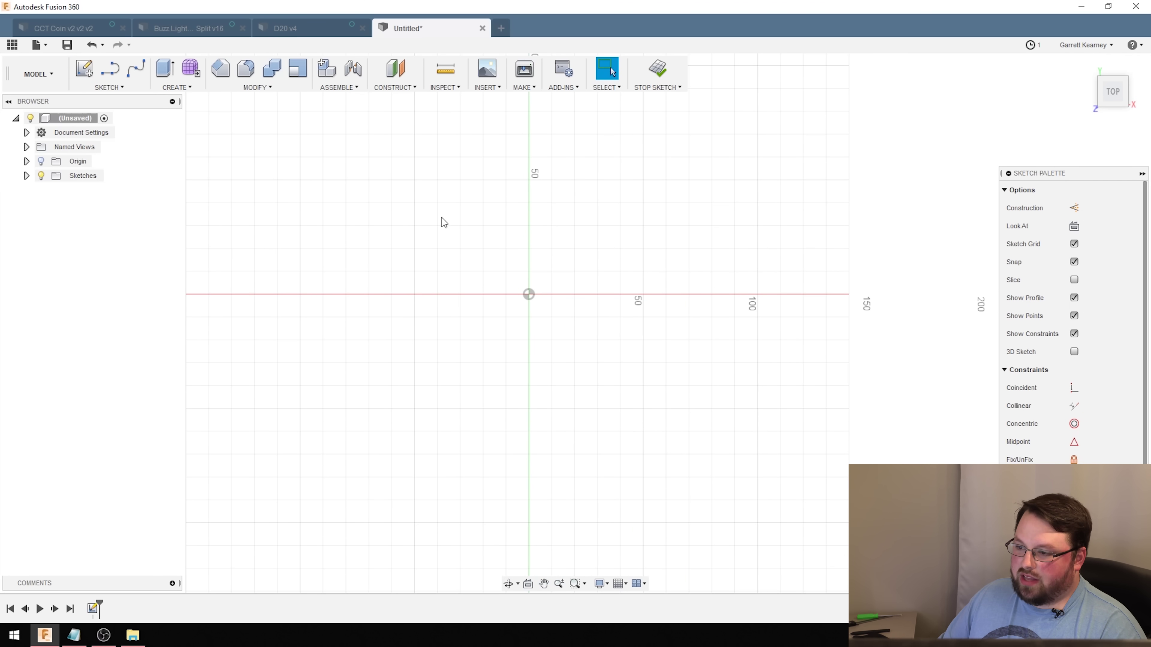
Sketch a two-point rectangle about 100 by 100 mm, centred around the origin
{"action": "left_click", "coordinate": [126, 87]}
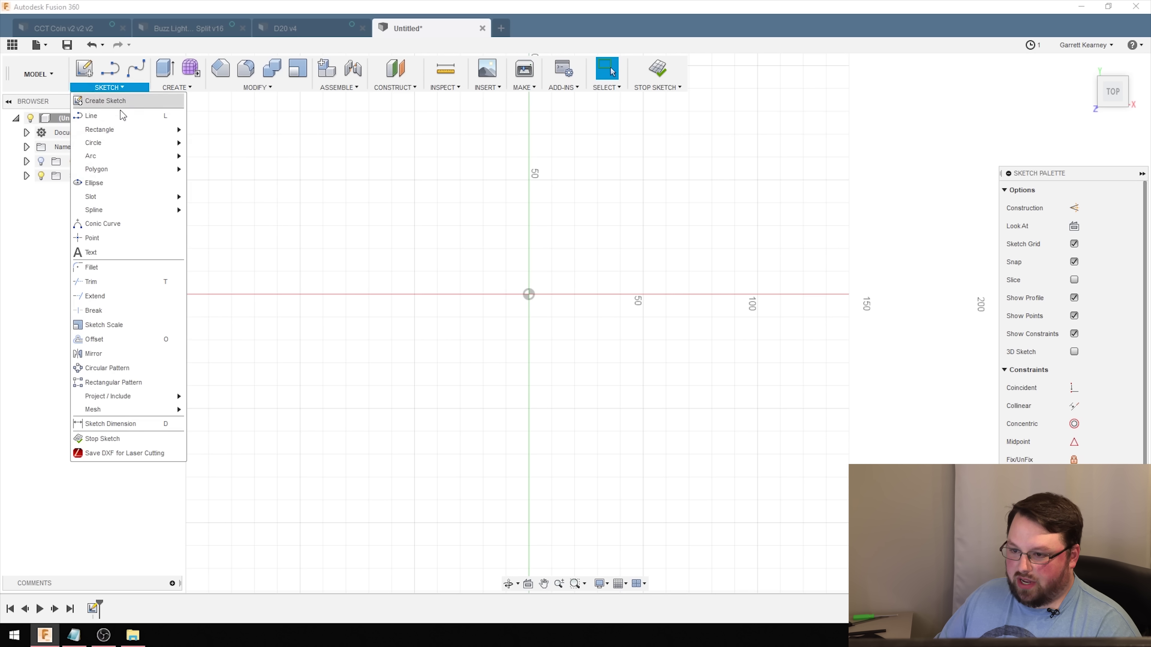
{"action": "mouse_move", "coordinate": [129, 132]}
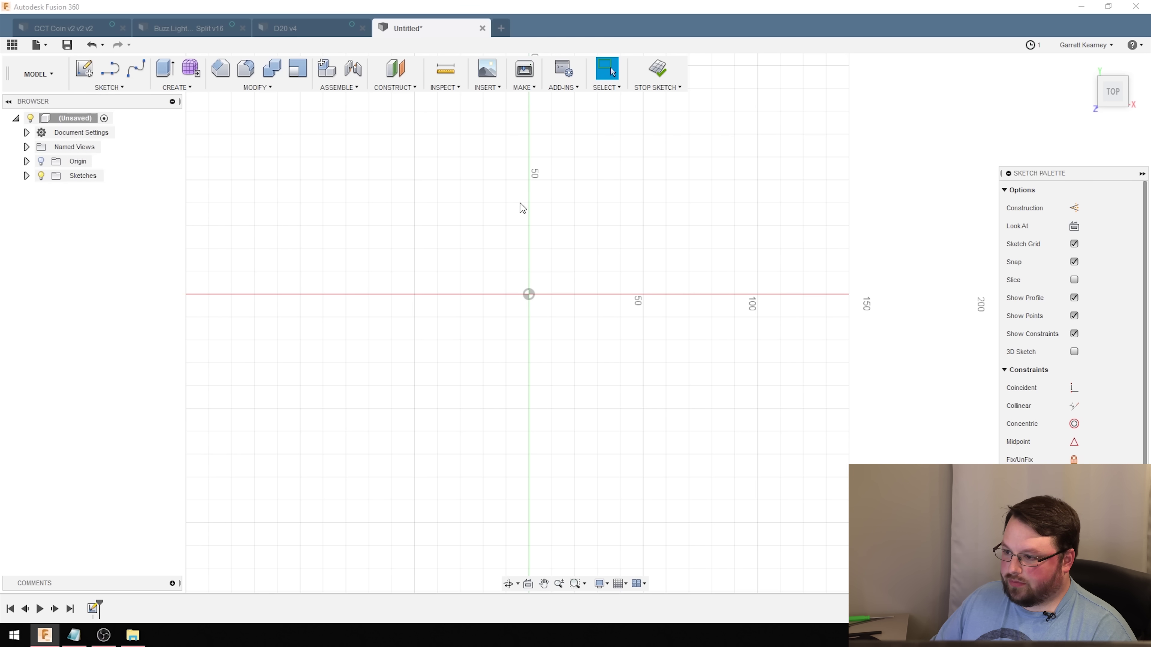
{"action": "key", "text": "r"}
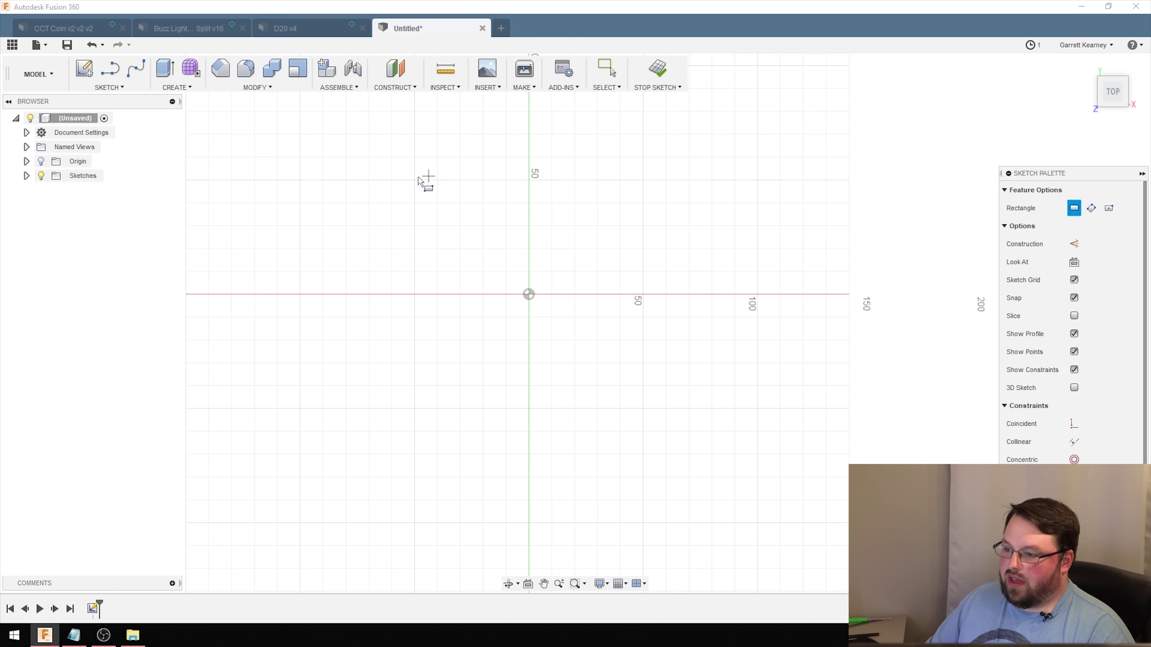
{"action": "left_click", "coordinate": [414, 181]}
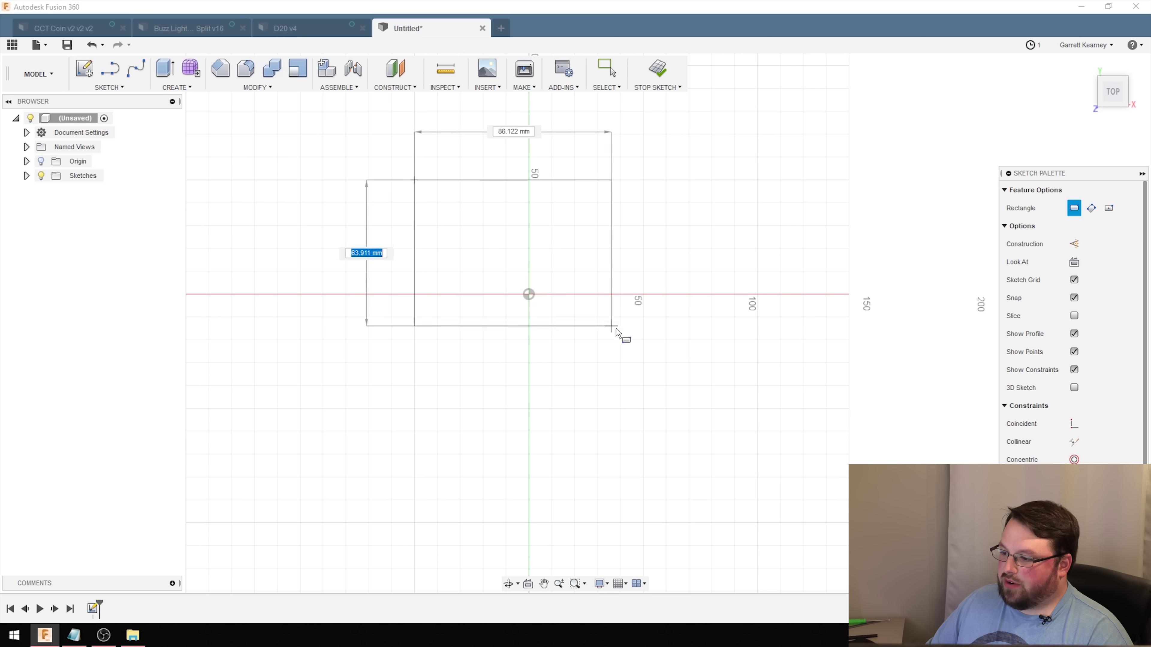
{"action": "left_click", "coordinate": [645, 411]}
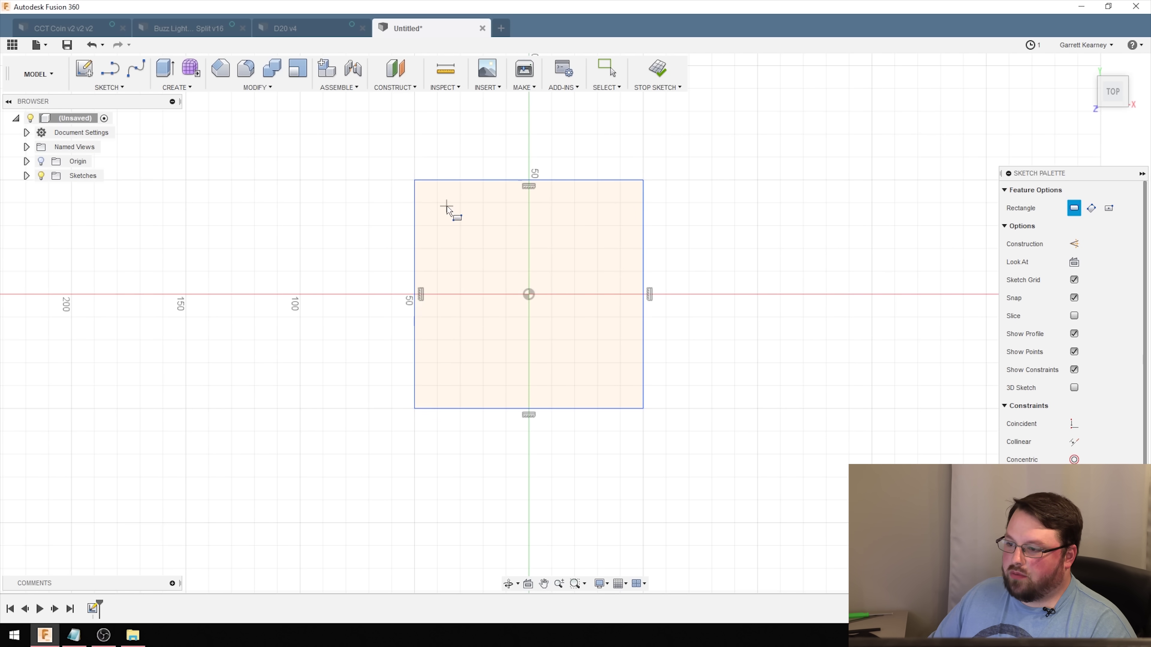
Sketch a second rectangle about 90 by 90 mm inside the first with an even border, and finish the sketch
{"action": "scroll", "coordinate": [440, 198], "scroll_direction": "up", "scroll_amount": 3}
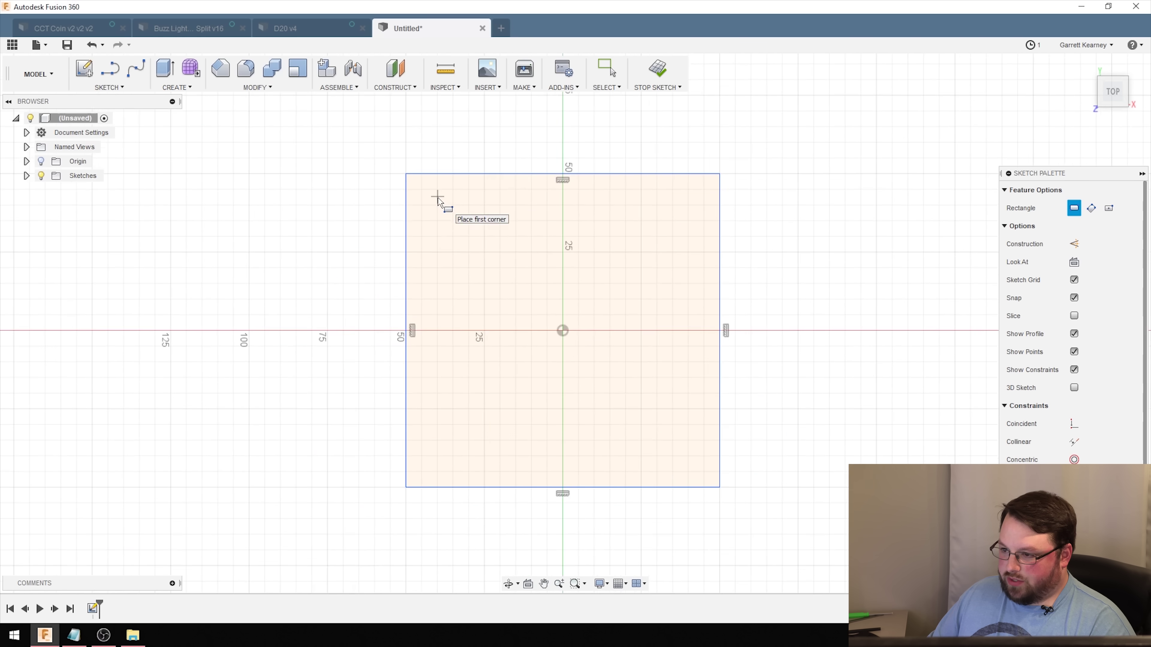
{"action": "left_click", "coordinate": [417, 185]}
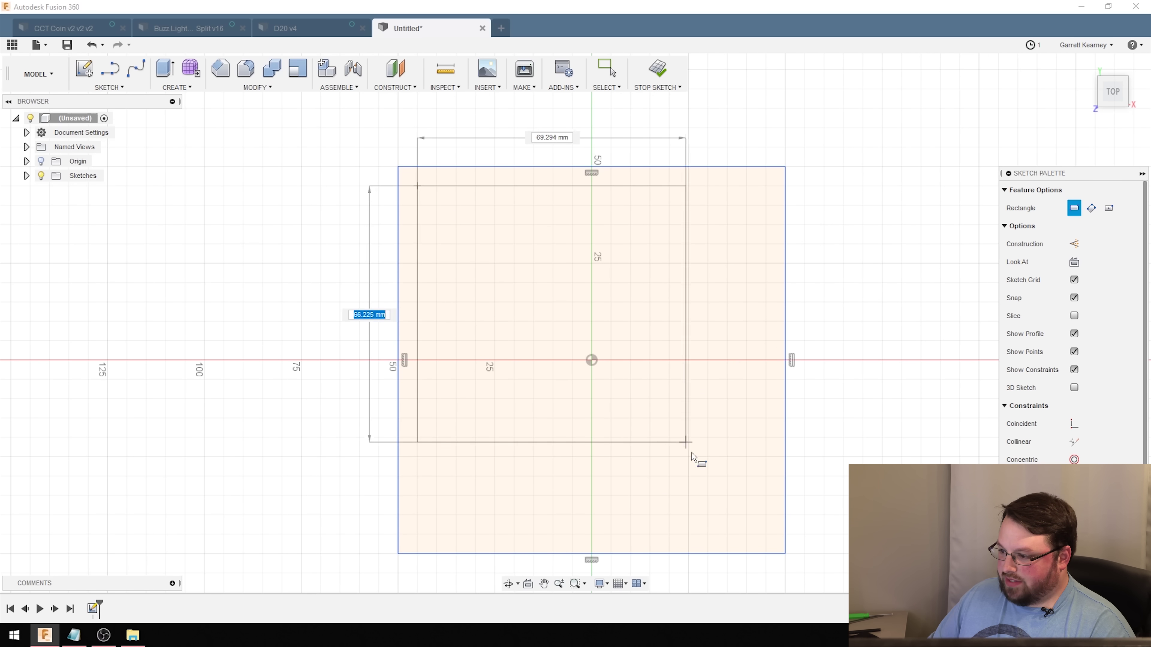
{"action": "left_click", "coordinate": [766, 534]}
{"action": "scroll", "coordinate": [701, 305], "scroll_direction": "down", "scroll_amount": 2}
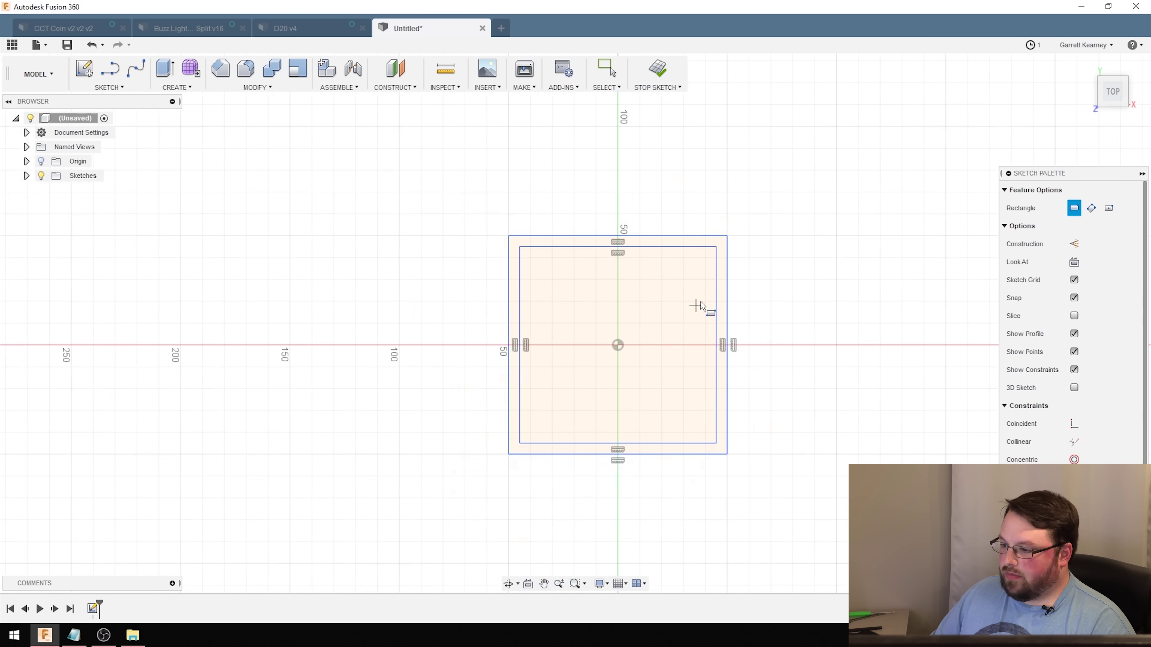
{"action": "mouse_move", "coordinate": [796, 421]}
{"action": "middle_mouse_down"}
{"action": "mouse_move", "coordinate": [689, 390]}
{"action": "mouse_move", "coordinate": [722, 381]}
{"action": "middle_mouse_up"}
{"action": "scroll", "coordinate": [649, 361], "scroll_direction": "down", "scroll_amount": 1}
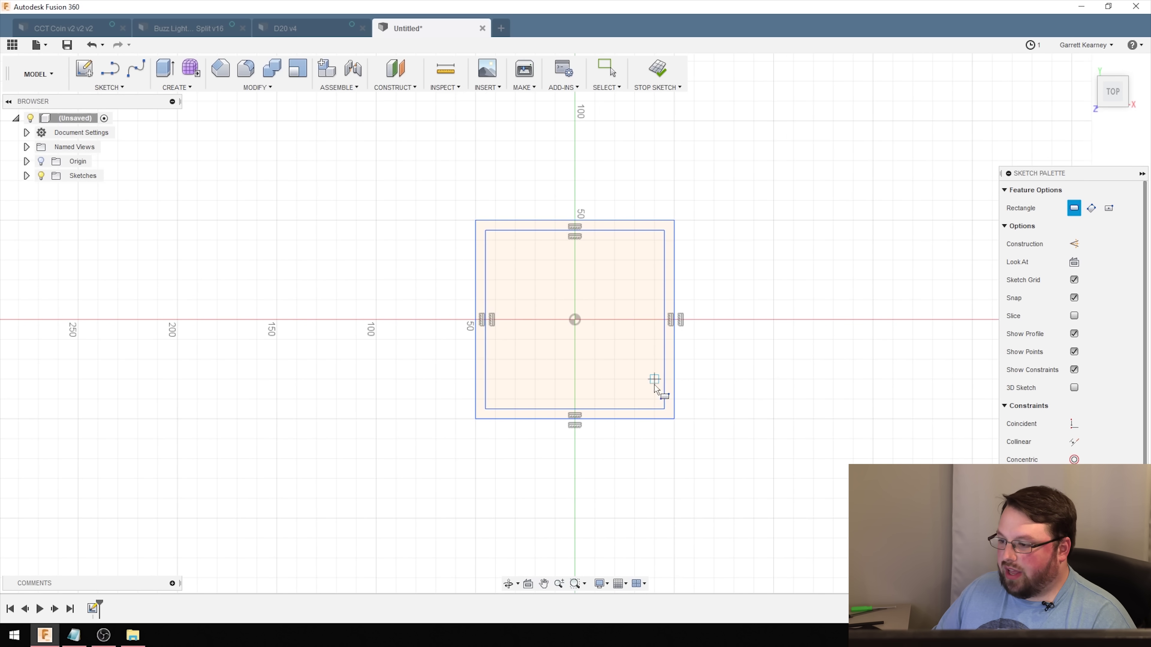
{"action": "key", "text": "Escape"}
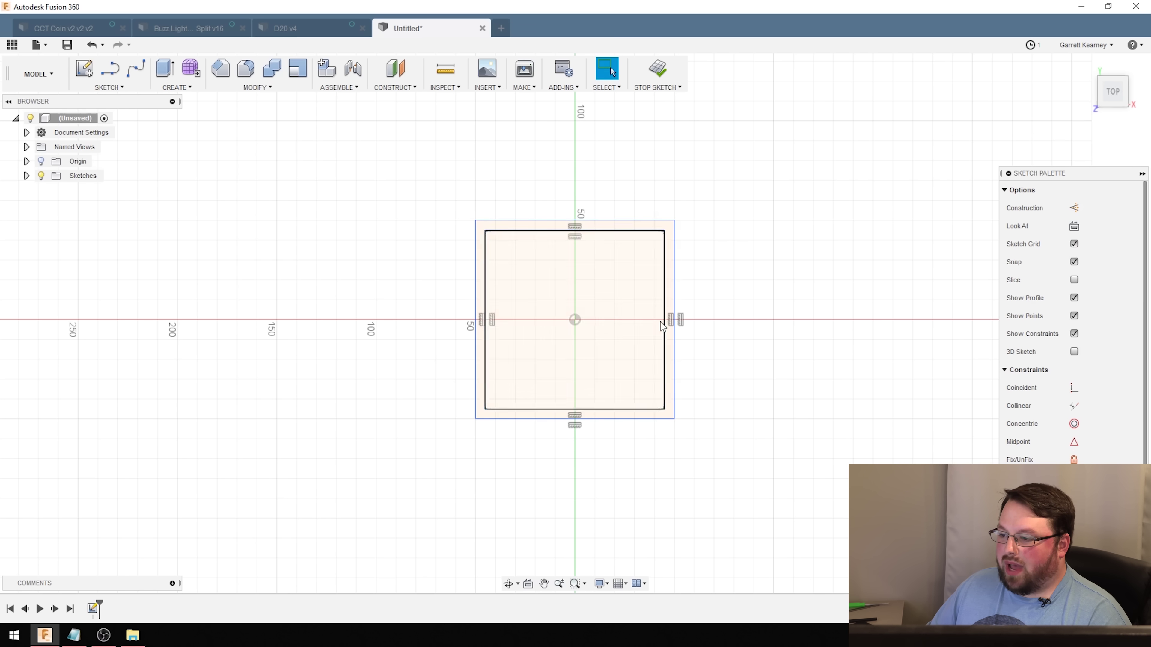
{"action": "mouse_move", "coordinate": [665, 495]}
{"action": "middle_mouse_down", "text": "shift"}
{"action": "mouse_move", "coordinate": [665, 468]}
{"action": "mouse_move", "coordinate": [664, 493]}
{"action": "middle_mouse_up", "text": "shift"}
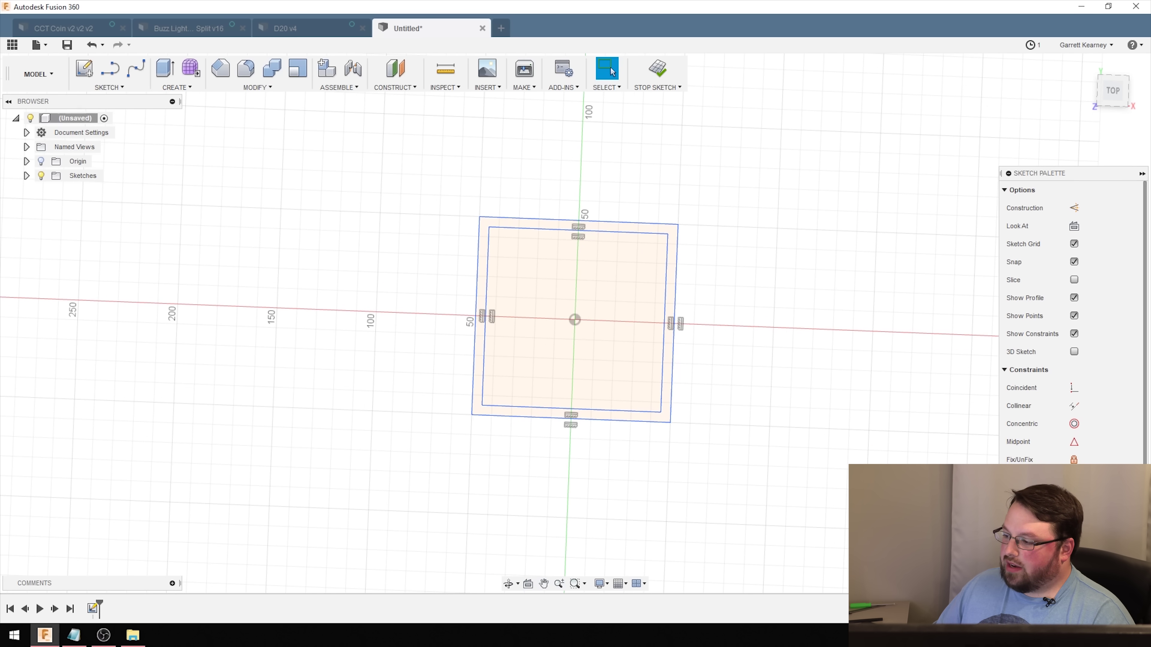
{"action": "left_click", "coordinate": [659, 74]}
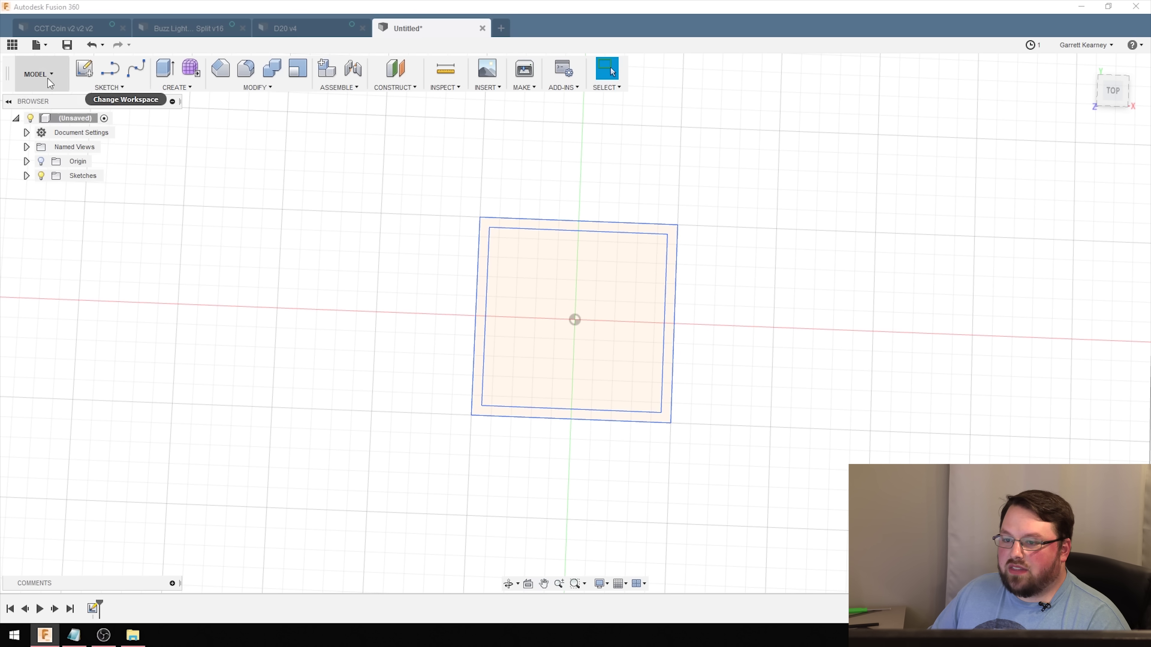
{"action": "mouse_move", "coordinate": [765, 457]}
{"action": "middle_mouse_down", "text": "shift"}
{"action": "mouse_move", "coordinate": [766, 393]}
{"action": "mouse_move", "coordinate": [822, 365]}
{"action": "mouse_move", "coordinate": [843, 368]}
{"action": "mouse_move", "coordinate": [758, 392]}
{"action": "mouse_move", "coordinate": [772, 383]}
{"action": "middle_mouse_up", "text": "shift"}
{"action": "scroll", "coordinate": [545, 300], "scroll_direction": "up", "scroll_amount": 5}
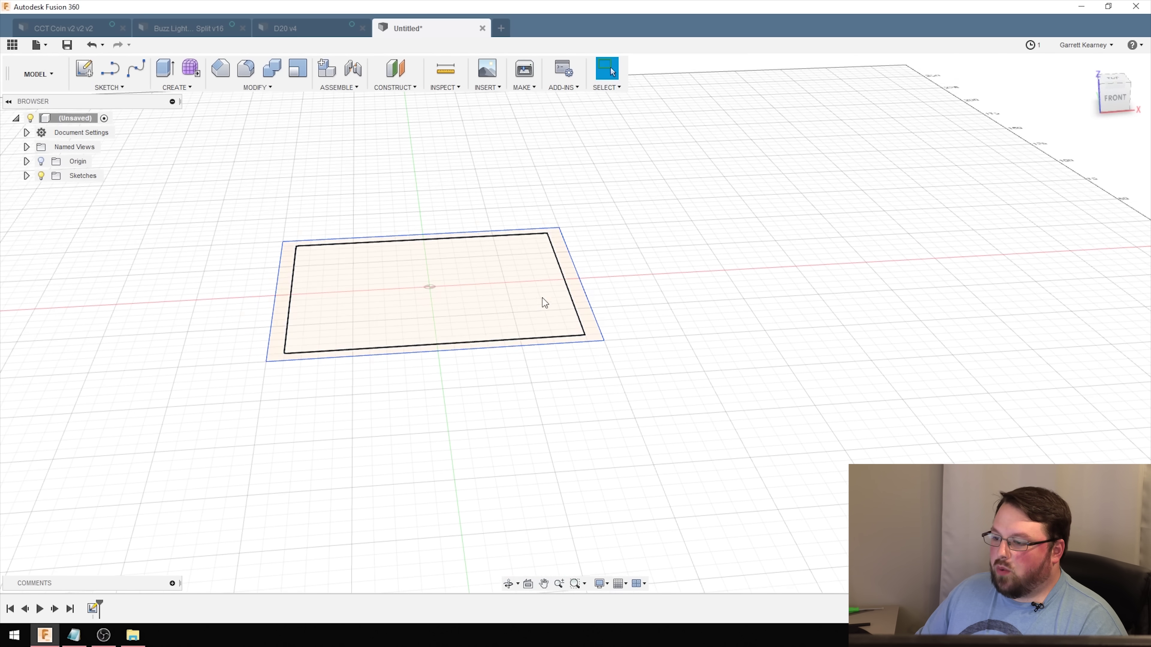
{"action": "left_click", "coordinate": [591, 297]}
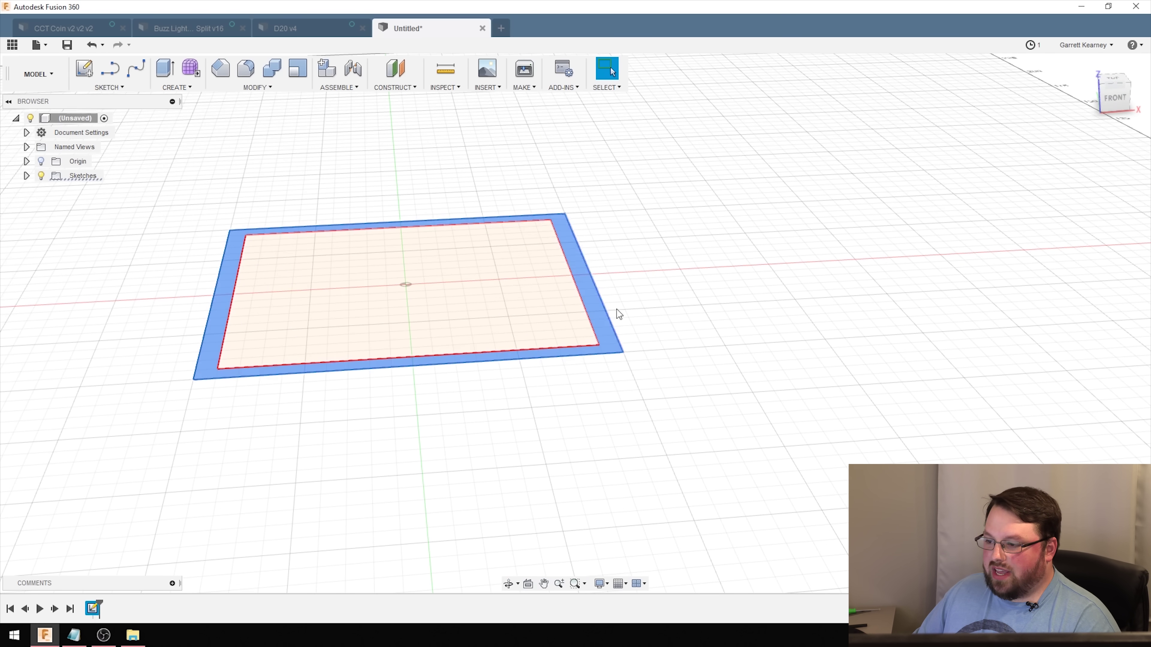
{"action": "left_click", "coordinate": [530, 298], "text": "shift"}
{"action": "left_click", "coordinate": [692, 304]}
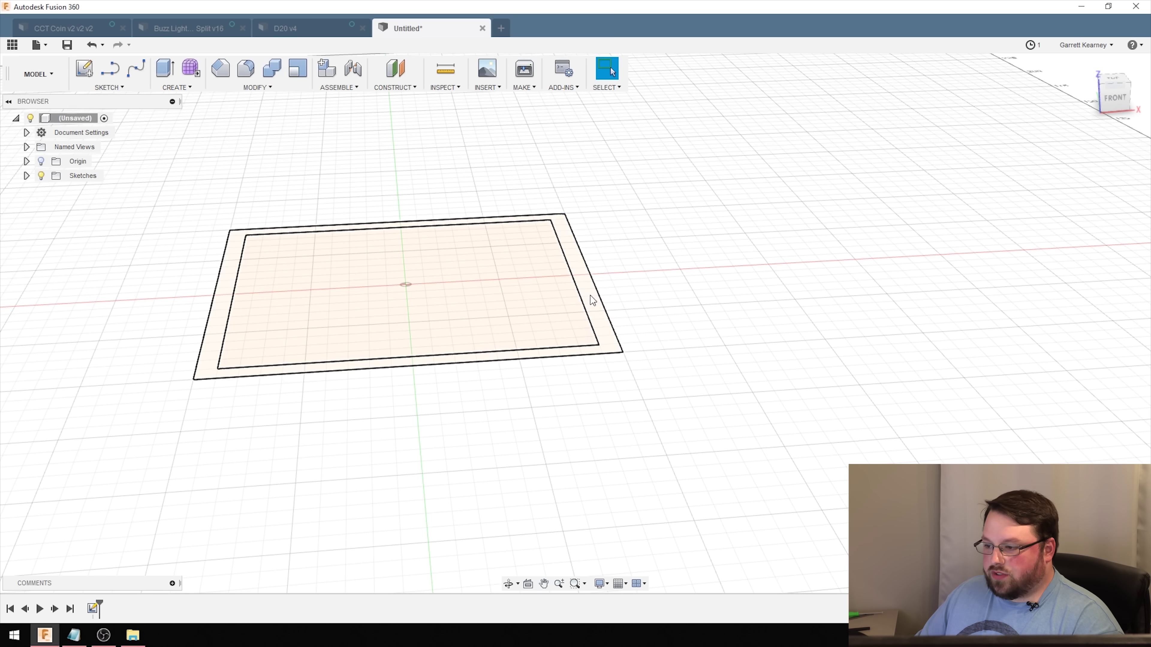
Extrude the inner square and the surrounding border profile together 4 mm as a new body
{"action": "left_click", "coordinate": [575, 262]}
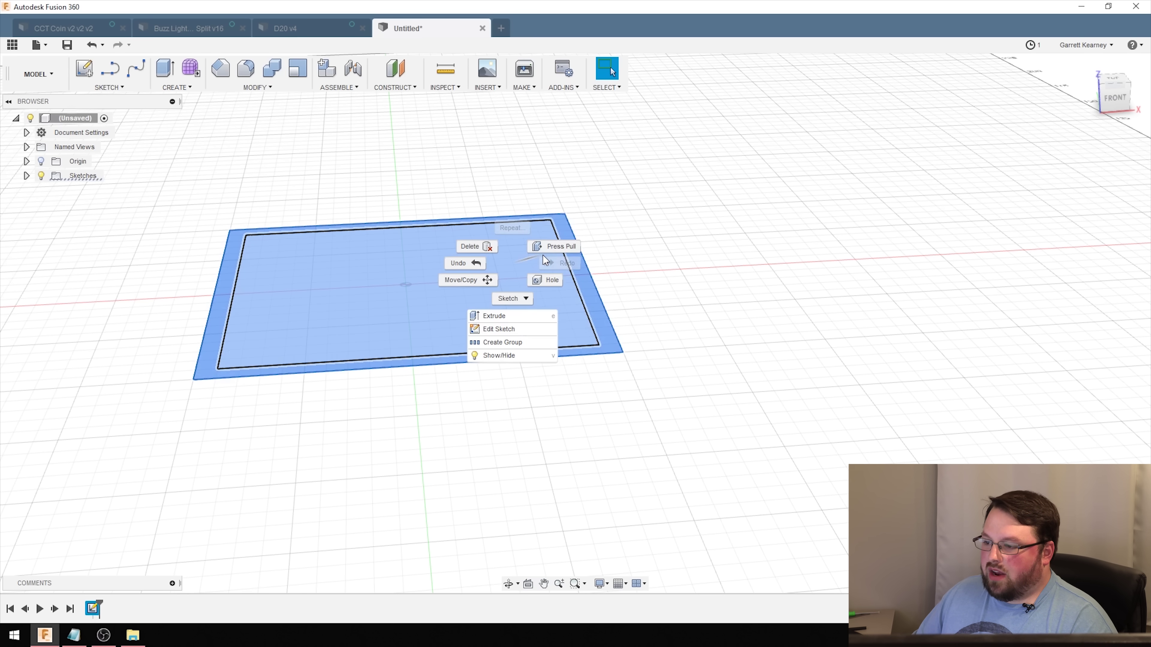
{"action": "left_click", "coordinate": [708, 204]}
{"action": "type", "text": "e"}
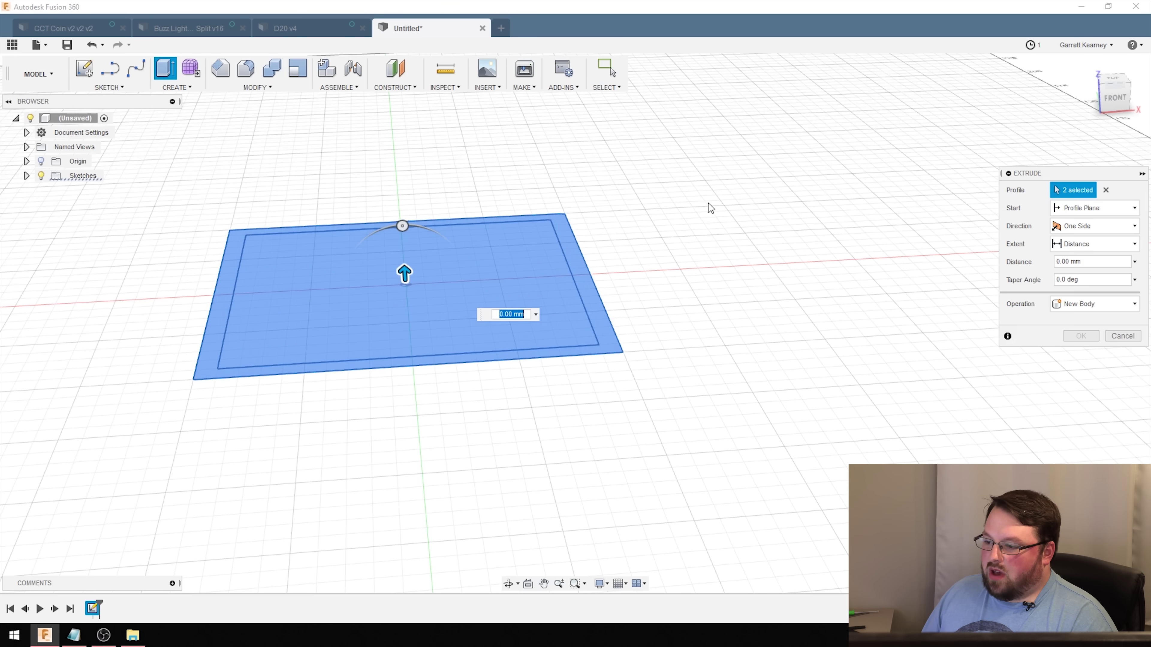
{"action": "type", "text": "4"}
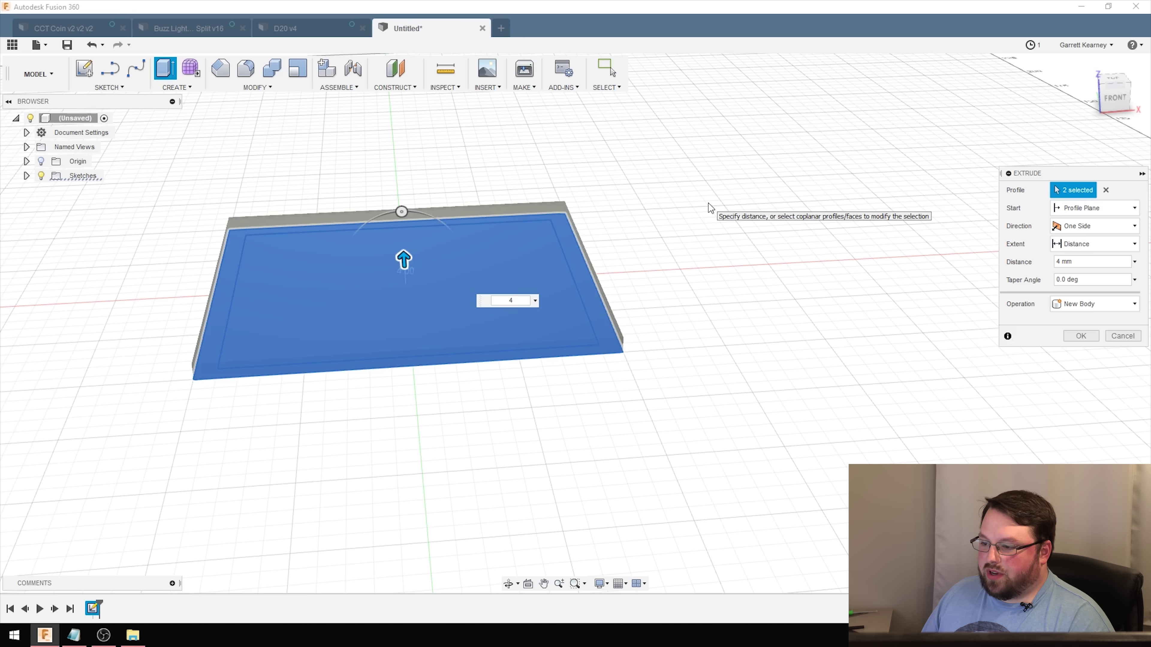
{"action": "key", "text": "Return"}
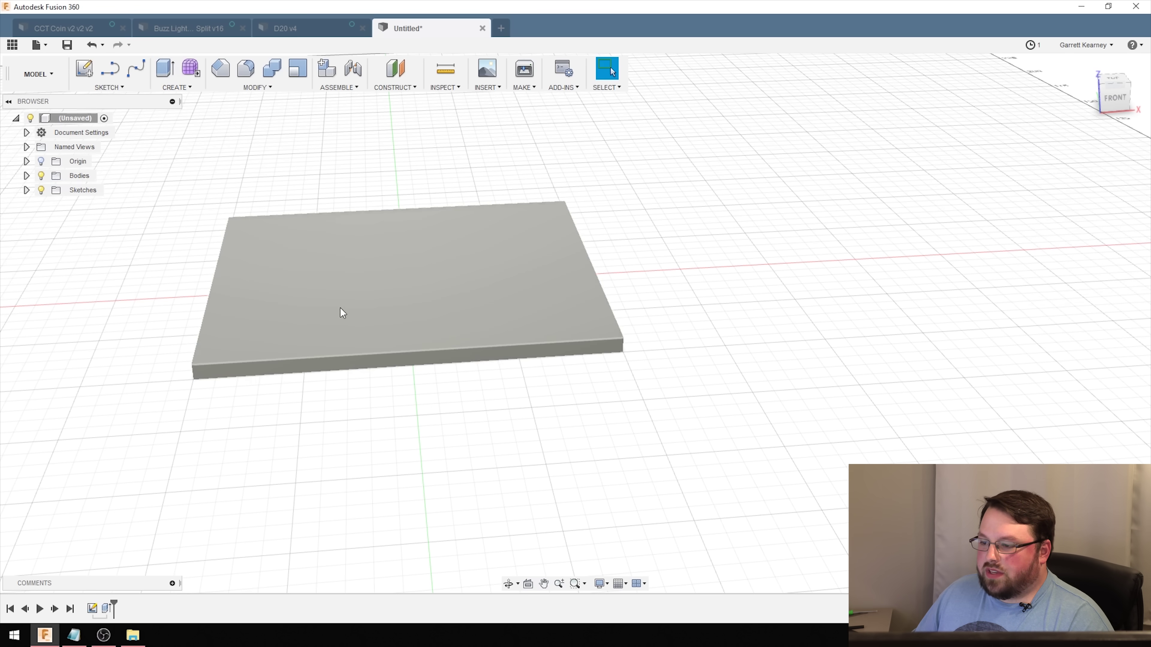
List the design's sketches and make the nested-squares sketch visible again on the plate
{"action": "scroll", "coordinate": [385, 282], "scroll_direction": "down", "scroll_amount": 2}
{"action": "middle_click_drag", "start_coordinate": [385, 283], "coordinate": [586, 366]}
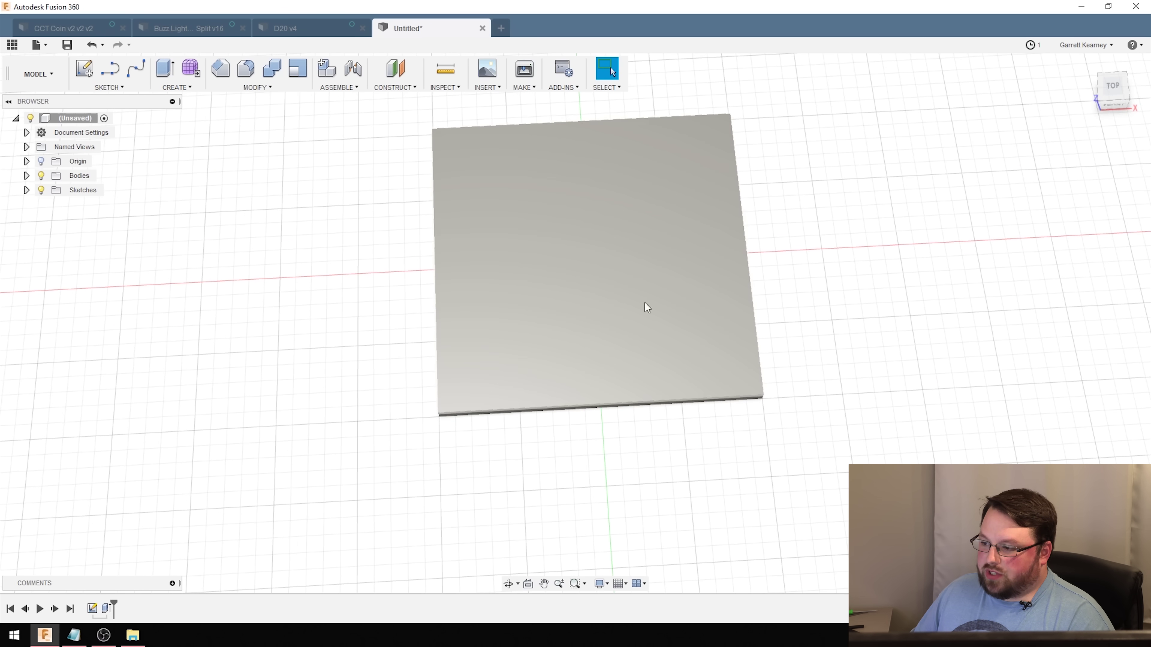
{"action": "mouse_move", "coordinate": [525, 365]}
{"action": "middle_mouse_down", "text": "shift"}
{"action": "mouse_move", "coordinate": [511, 342]}
{"action": "mouse_move", "coordinate": [524, 342]}
{"action": "middle_mouse_up", "text": "shift"}
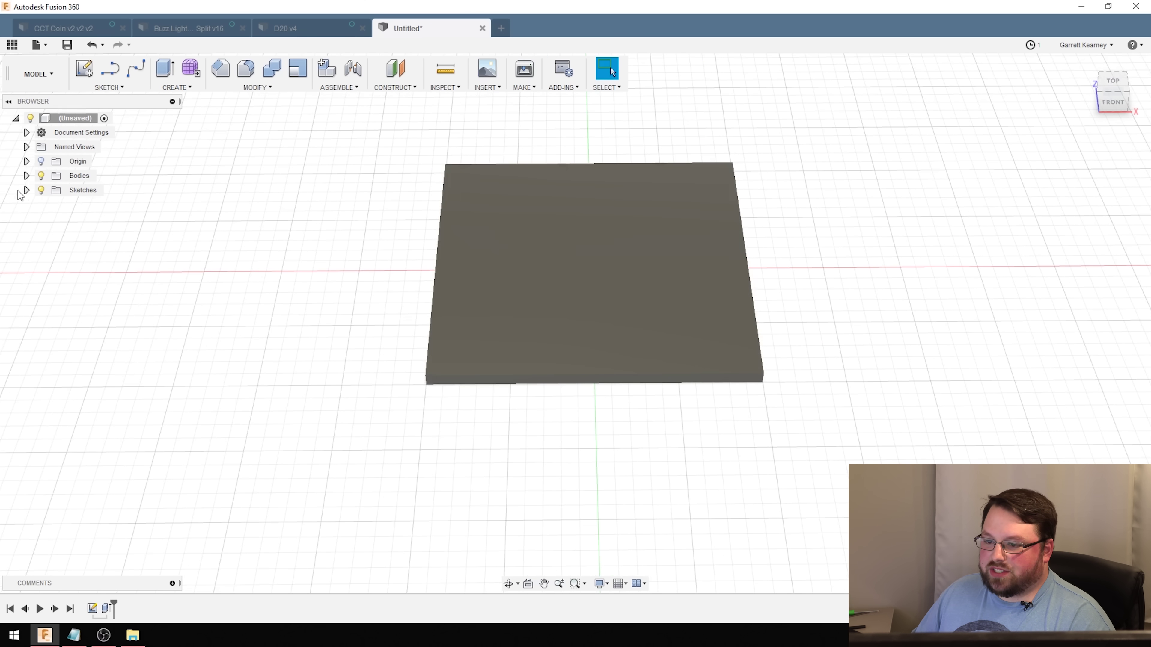
{"action": "left_click", "coordinate": [26, 191]}
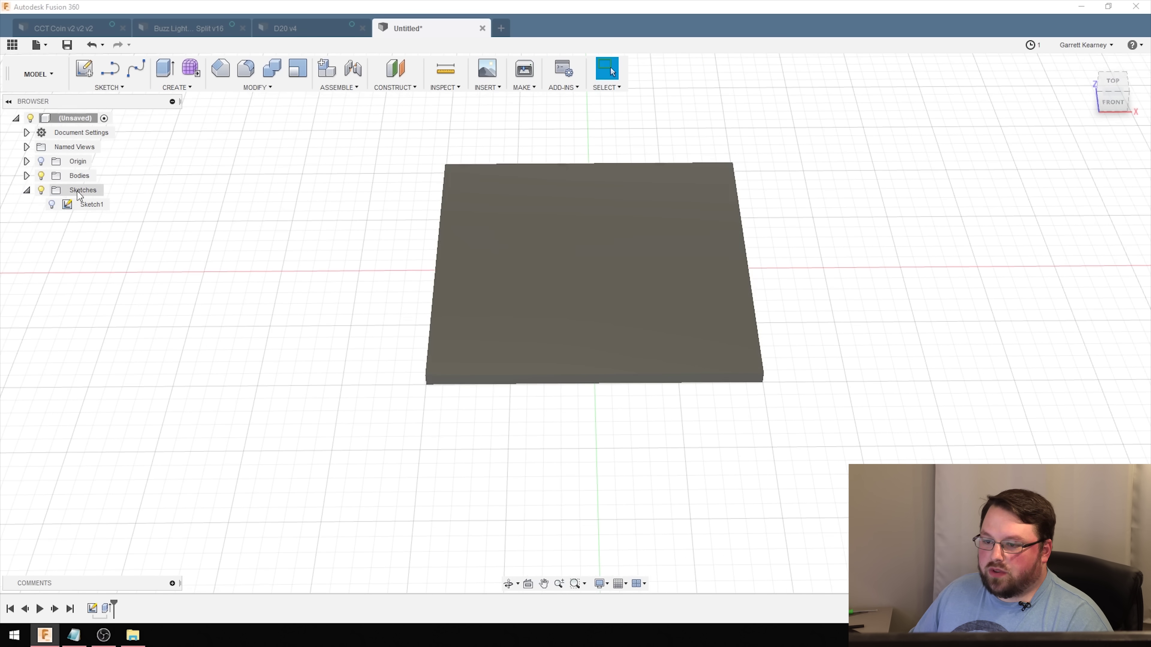
{"action": "left_click", "coordinate": [52, 205]}
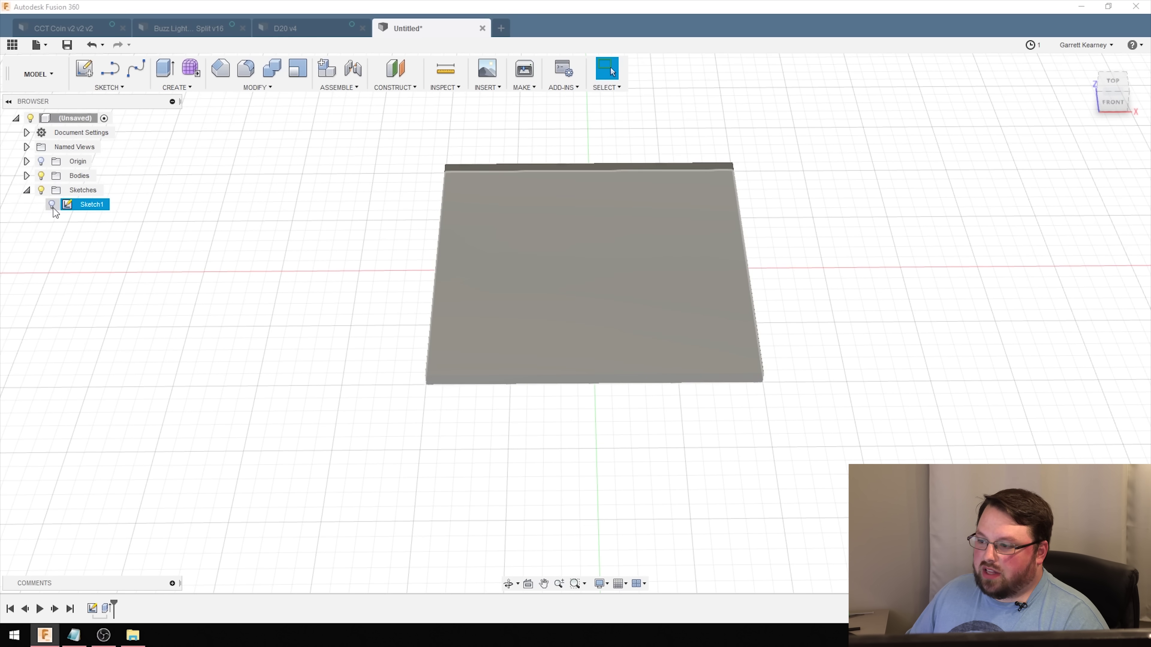
{"action": "left_click", "coordinate": [52, 205]}
Extrude the border profile between the two squares, hidden beneath the plate's top face, 45 mm upward and change the extrusion's operation
{"action": "mouse_move", "coordinate": [239, 385]}
{"action": "middle_mouse_down", "text": "shift"}
{"action": "mouse_move", "coordinate": [275, 363]}
{"action": "mouse_move", "coordinate": [345, 366]}
{"action": "mouse_move", "coordinate": [246, 386]}
{"action": "mouse_move", "coordinate": [452, 391]}
{"action": "middle_mouse_up", "text": "shift"}
{"action": "middle_click_drag", "start_coordinate": [616, 308], "coordinate": [734, 278], "text": "shift"}
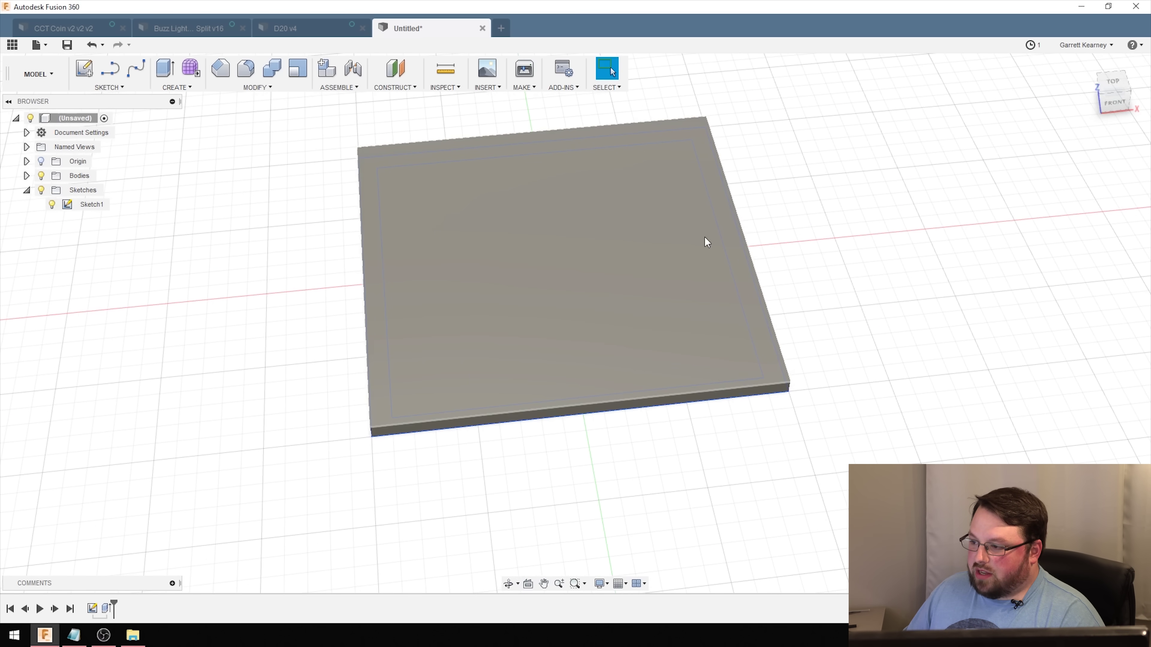
{"action": "scroll", "coordinate": [707, 242], "scroll_direction": "up", "scroll_amount": 5}
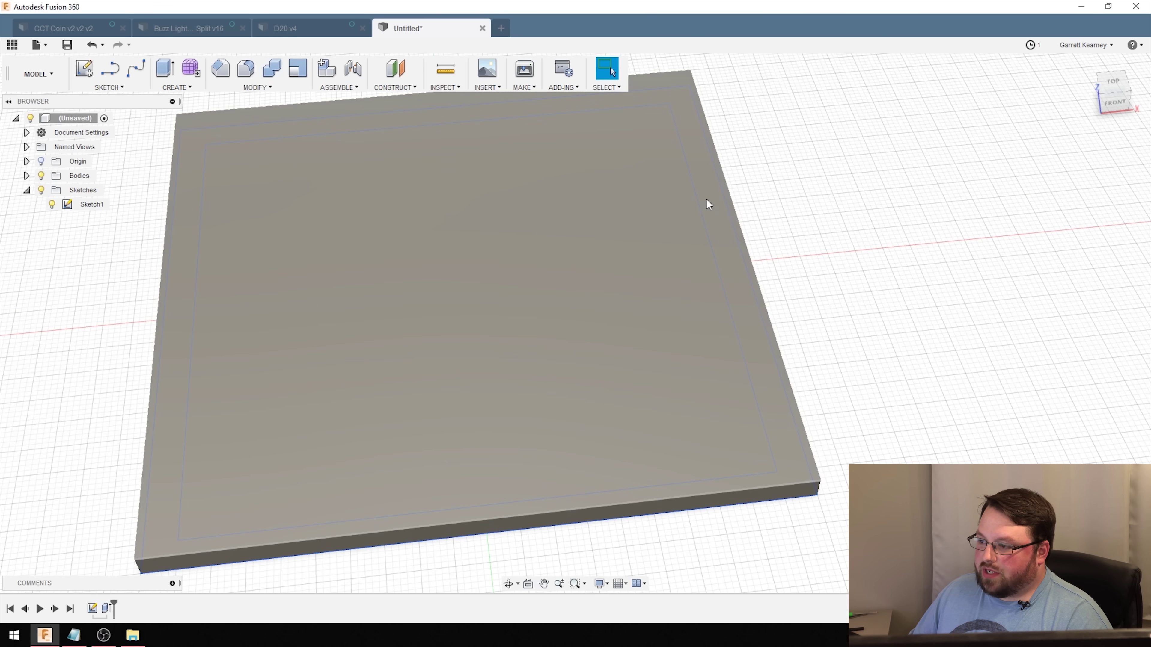
{"action": "left_click", "coordinate": [714, 197]}
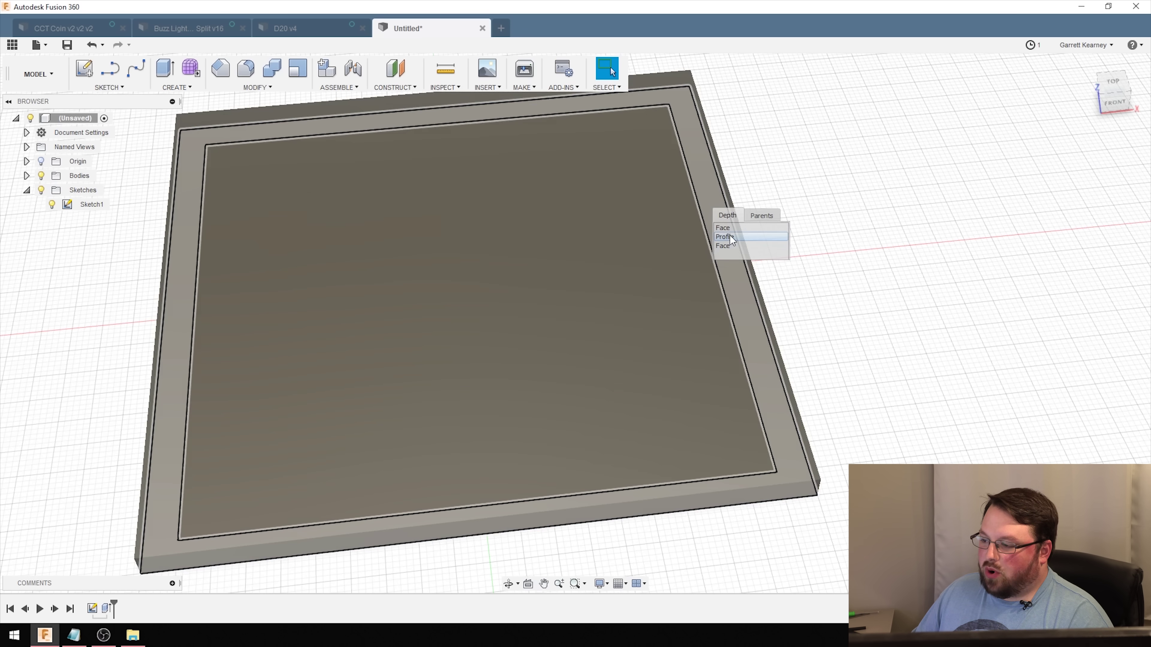
{"action": "left_click", "coordinate": [730, 236]}
{"action": "middle_click_drag", "start_coordinate": [730, 236], "coordinate": [811, 298], "text": "shift"}
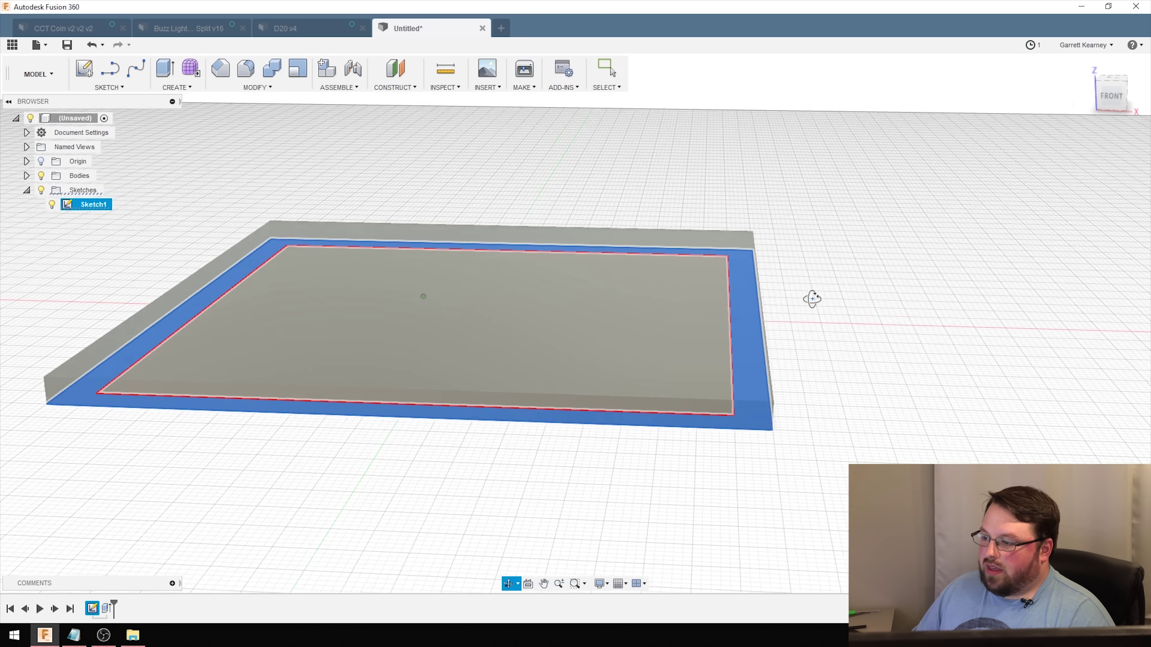
{"action": "right_click", "coordinate": [746, 301]}
{"action": "left_click", "coordinate": [777, 283]}
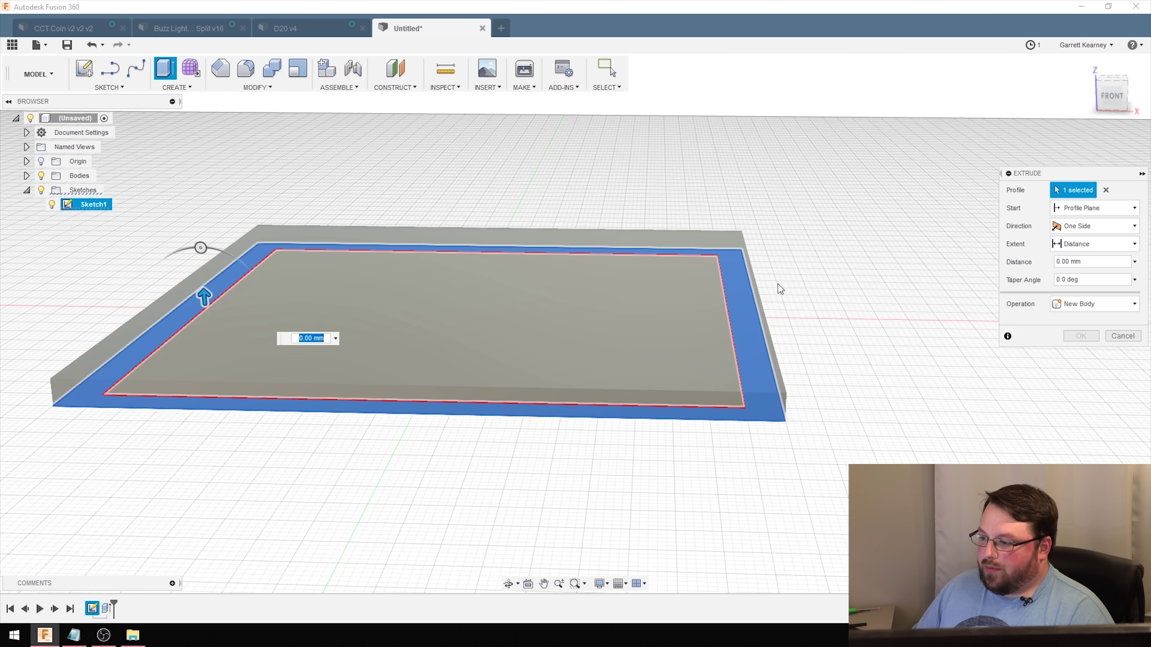
{"action": "scroll", "coordinate": [776, 277], "scroll_direction": "down", "scroll_amount": 5}
{"action": "left_click_drag", "start_coordinate": [481, 278], "coordinate": [478, 150]}
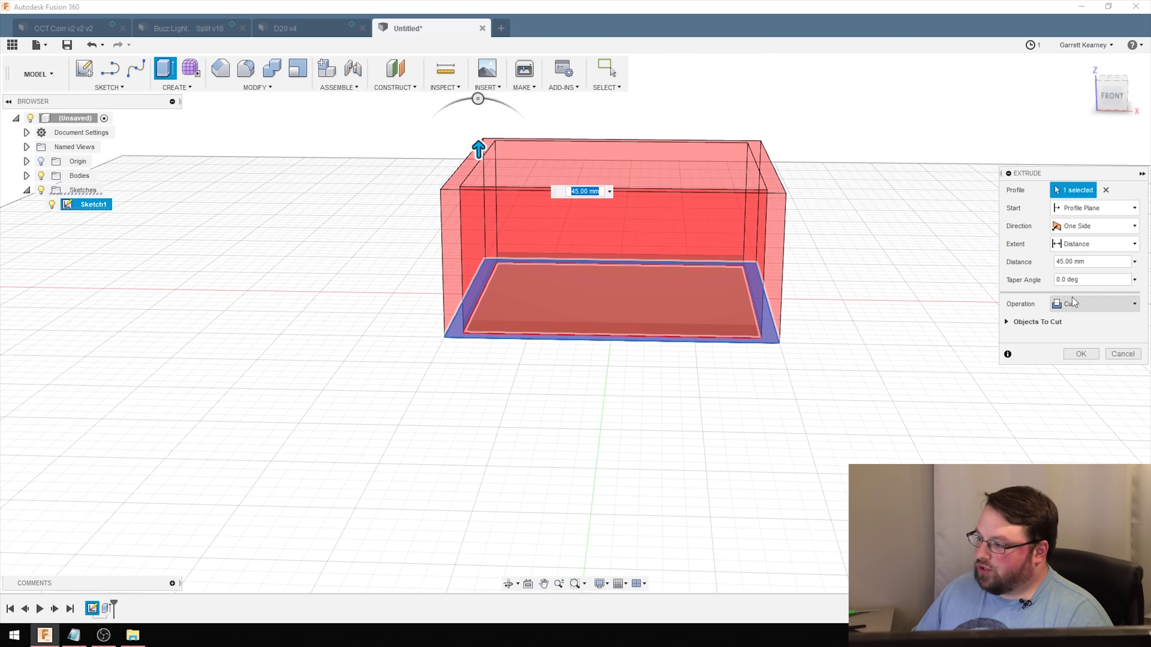
{"action": "left_click", "coordinate": [1105, 304]}
{"action": "left_click", "coordinate": [1090, 319]}
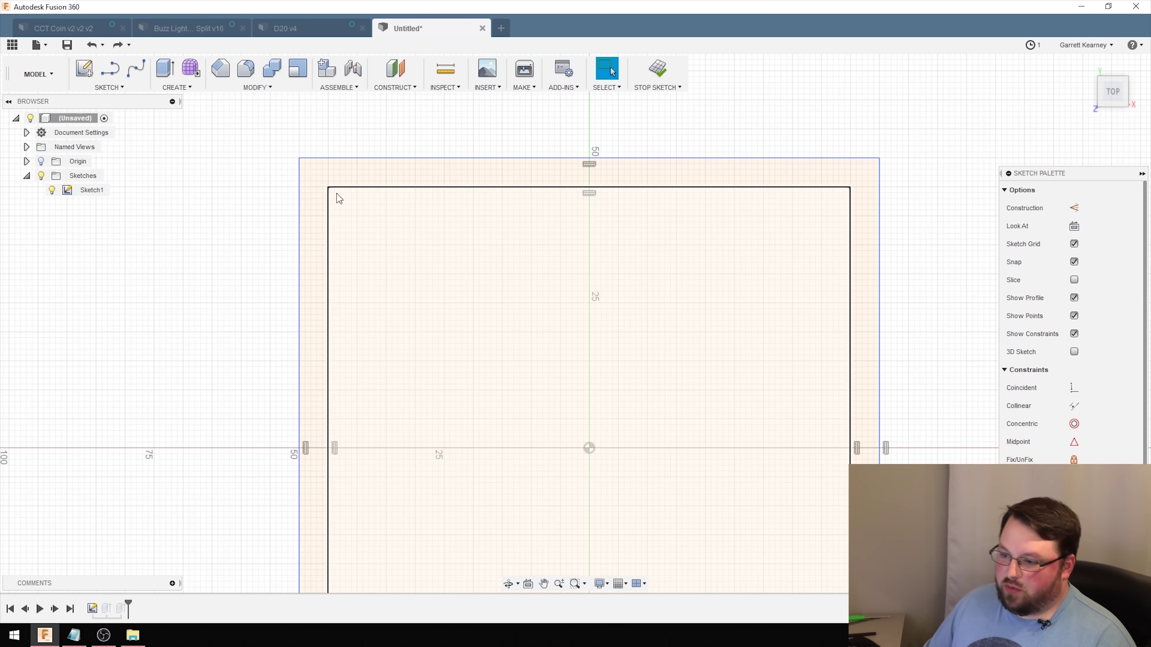
{"action": "scroll", "coordinate": [345, 197], "scroll_direction": "up", "scroll_amount": 3}
{"action": "scroll", "coordinate": [640, 332], "scroll_direction": "down", "scroll_amount": 3}
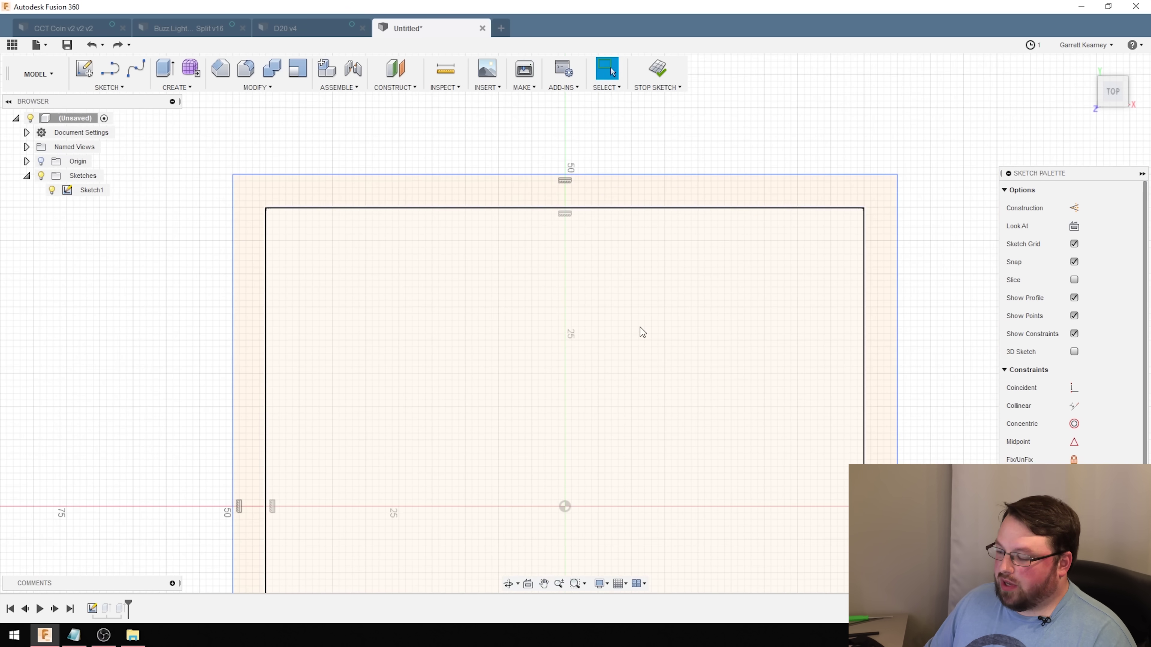
{"action": "middle_click_drag", "start_coordinate": [640, 331], "coordinate": [649, 318]}
{"action": "scroll", "coordinate": [429, 234], "scroll_direction": "up", "scroll_amount": 2}
{"action": "middle_click_drag", "start_coordinate": [378, 252], "coordinate": [413, 255]}
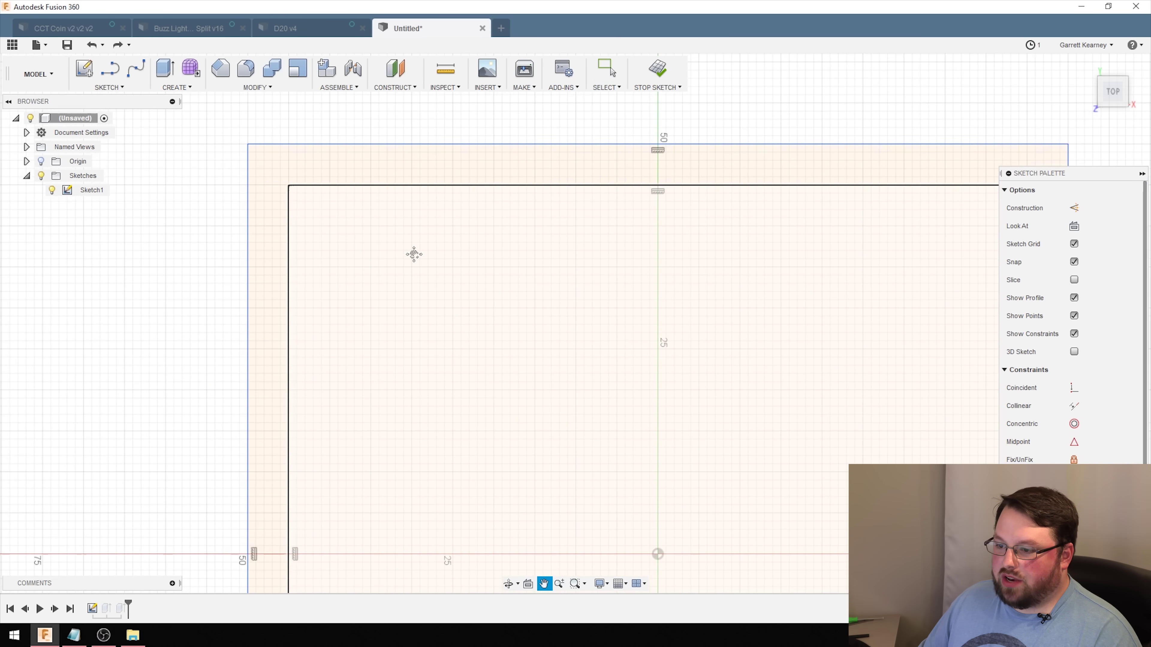
{"action": "middle_click_drag", "start_coordinate": [341, 232], "coordinate": [379, 238]}
{"action": "scroll", "coordinate": [370, 223], "scroll_direction": "up", "scroll_amount": 2}
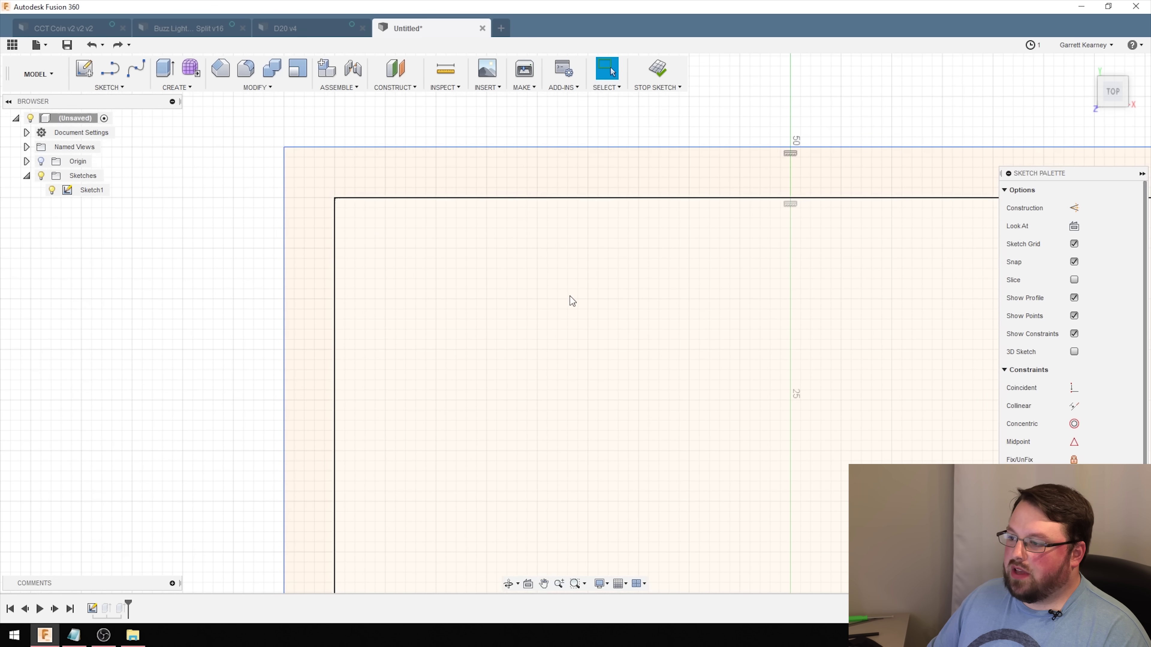
{"action": "scroll", "coordinate": [570, 299], "scroll_direction": "down", "scroll_amount": 2}
{"action": "middle_click_drag", "start_coordinate": [709, 399], "coordinate": [601, 342]}
{"action": "scroll", "coordinate": [529, 318], "scroll_direction": "down", "scroll_amount": 1}
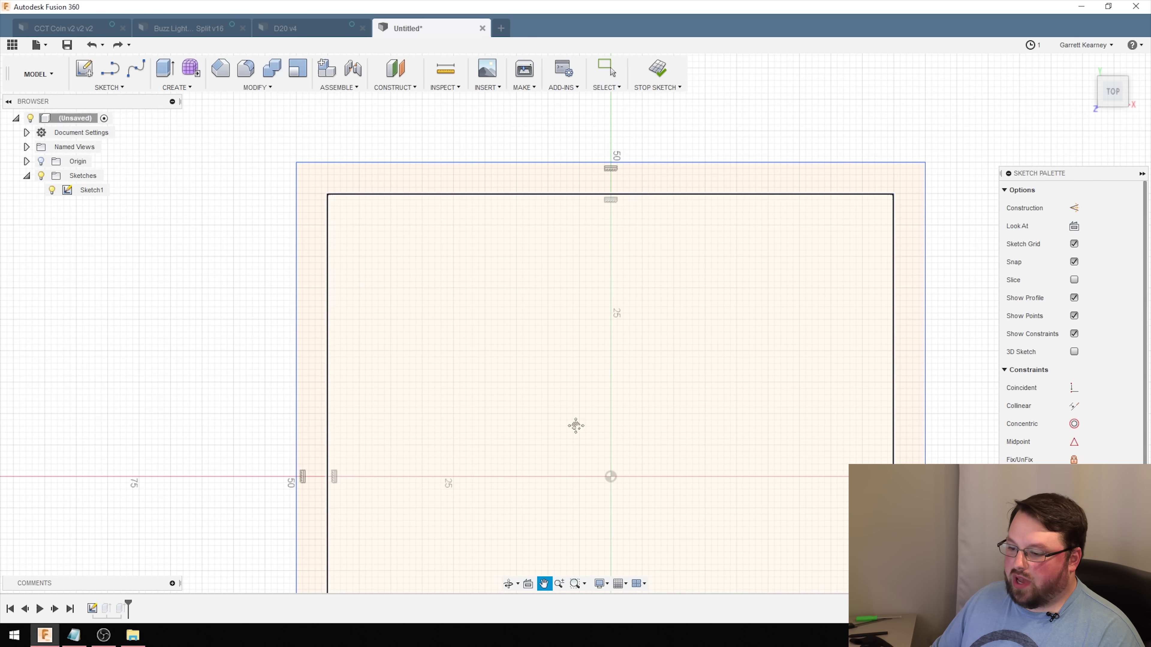
{"action": "mouse_move", "coordinate": [575, 426]}
{"action": "middle_mouse_down"}
{"action": "mouse_move", "coordinate": [570, 332]}
{"action": "mouse_move", "coordinate": [643, 442]}
{"action": "middle_mouse_up"}
Test-move the inner square's upper-left corner inward and return it to its original position
{"action": "scroll", "coordinate": [408, 241], "scroll_direction": "up", "scroll_amount": 3}
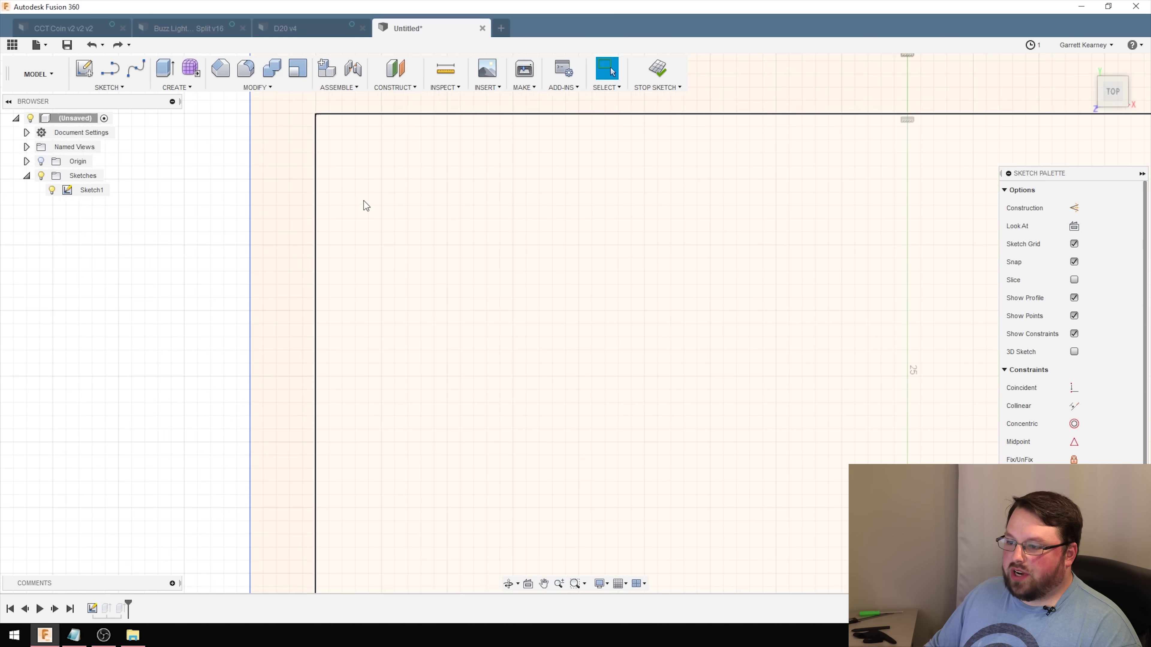
{"action": "middle_click_drag", "start_coordinate": [366, 206], "coordinate": [424, 331]}
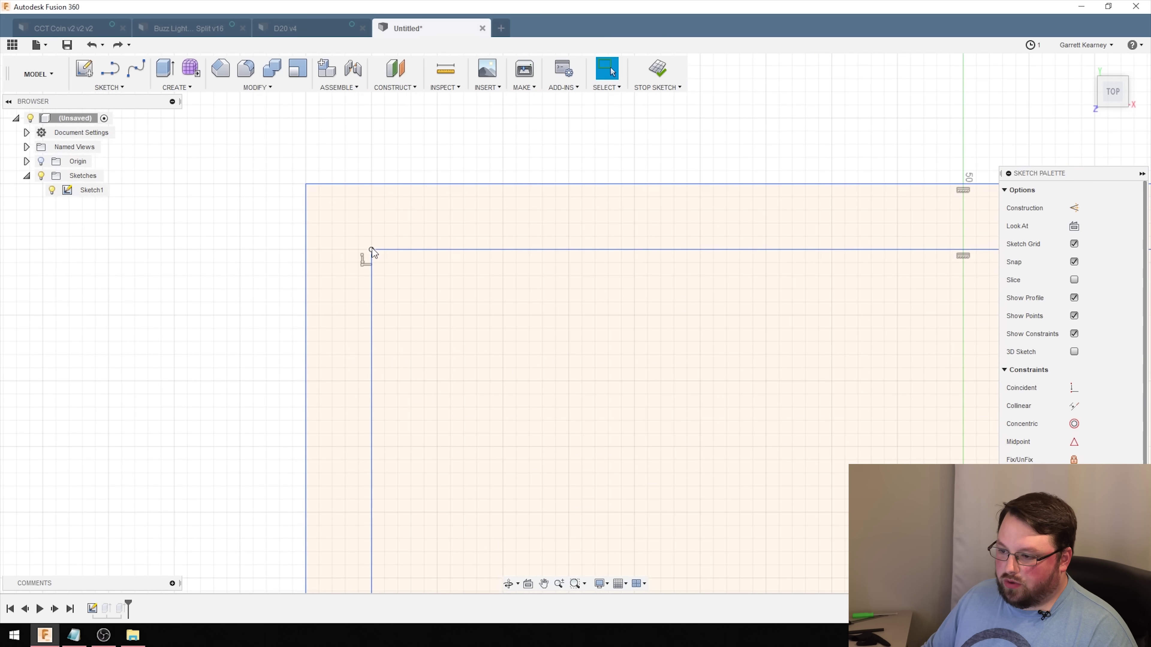
{"action": "left_click_drag", "start_coordinate": [372, 249], "coordinate": [381, 269]}
{"action": "mouse_move", "coordinate": [438, 271]}
{"action": "left_mouse_down"}
{"action": "mouse_move", "coordinate": [388, 224]}
{"action": "mouse_move", "coordinate": [358, 261]}
{"action": "mouse_move", "coordinate": [400, 267]}
{"action": "mouse_move", "coordinate": [381, 245]}
{"action": "mouse_move", "coordinate": [373, 251]}
{"action": "mouse_move", "coordinate": [439, 280]}
{"action": "mouse_move", "coordinate": [378, 273]}
{"action": "mouse_move", "coordinate": [372, 255]}
{"action": "left_mouse_up"}
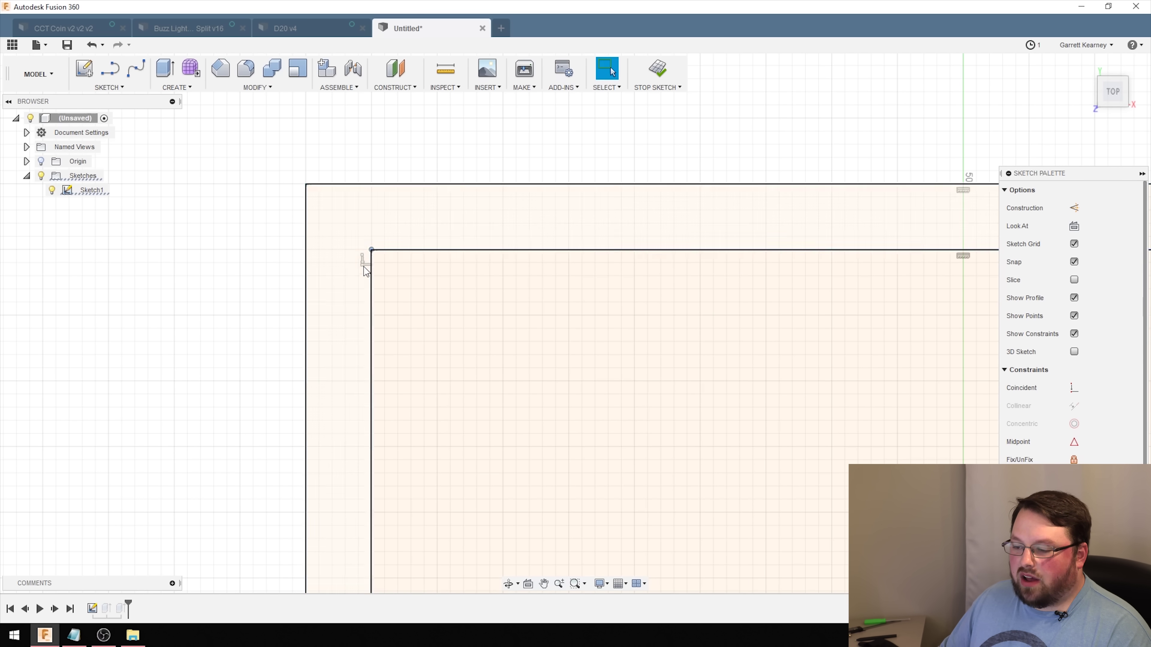
Delete the coincident constraint at the inner square's upper-left corner and pull the two line endpoints apart
{"action": "left_click", "coordinate": [363, 283]}
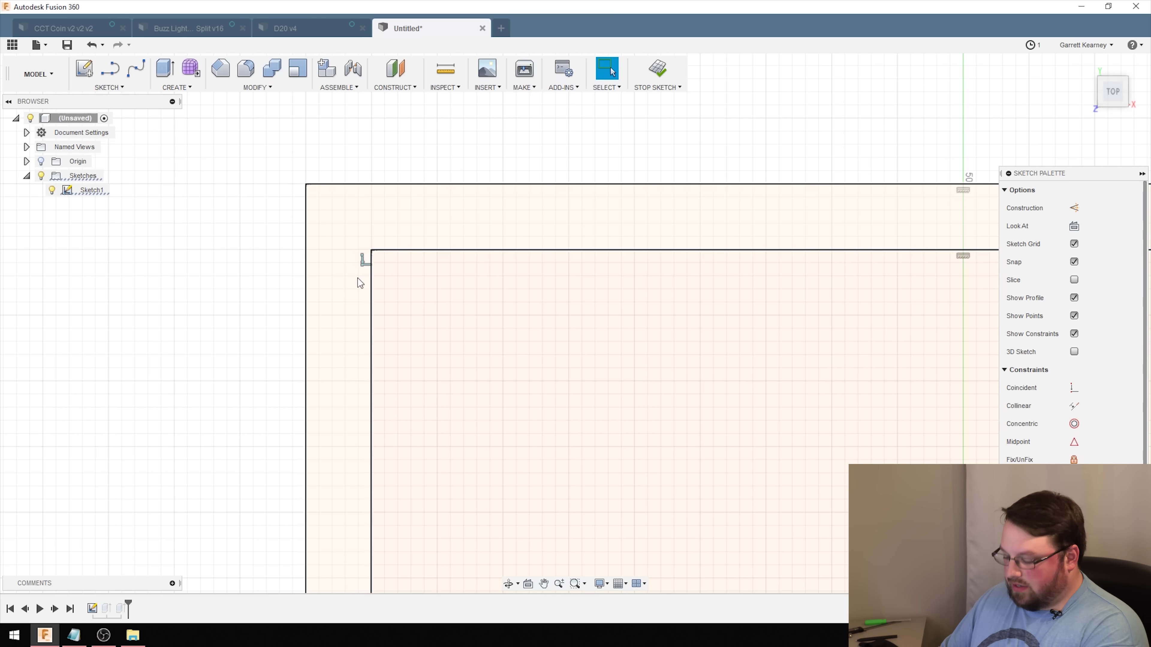
{"action": "key", "text": "ctrl+z"}
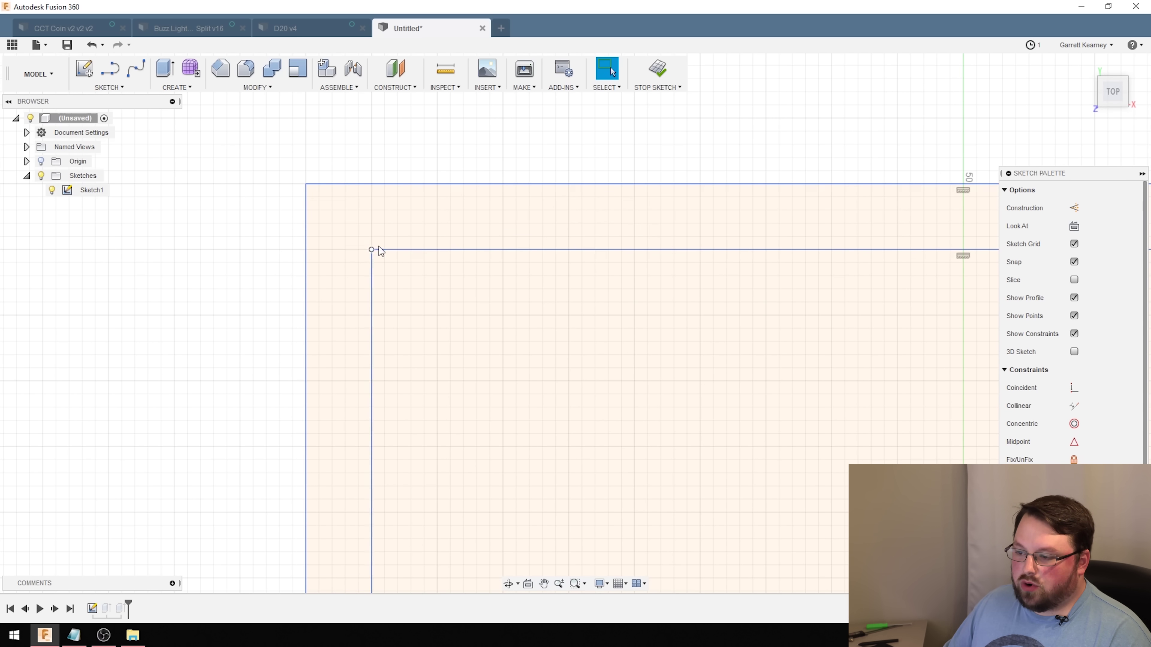
{"action": "left_click_drag", "start_coordinate": [372, 250], "coordinate": [392, 290]}
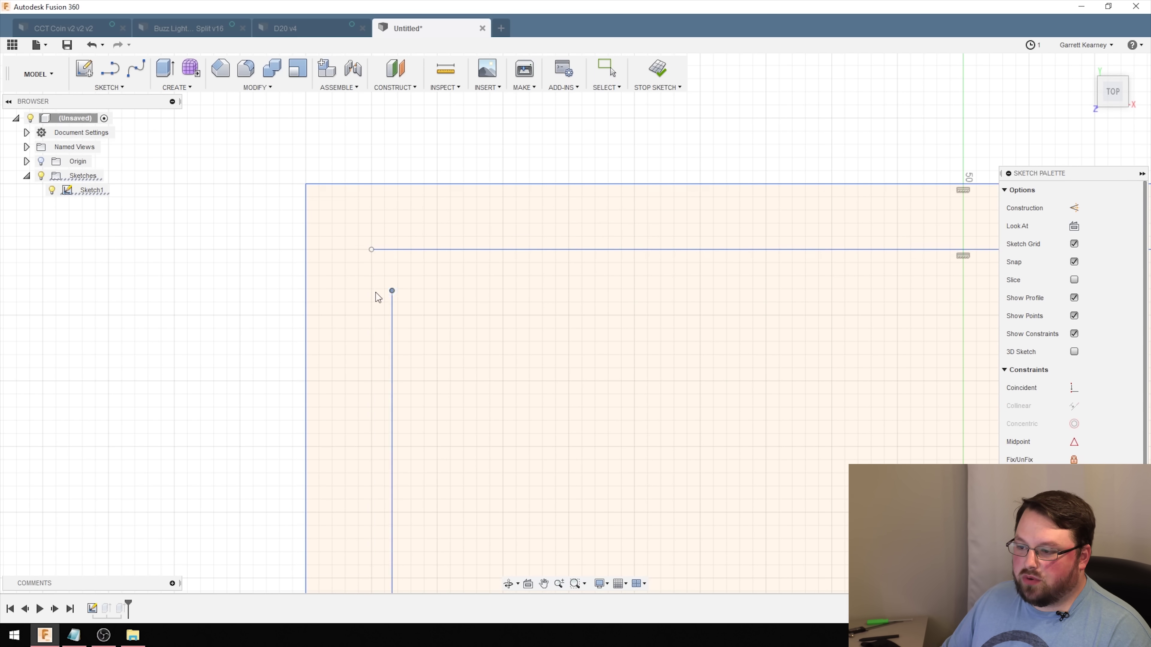
{"action": "left_click_drag", "start_coordinate": [372, 250], "coordinate": [383, 219]}
{"action": "scroll", "coordinate": [401, 273], "scroll_direction": "down", "scroll_amount": 2}
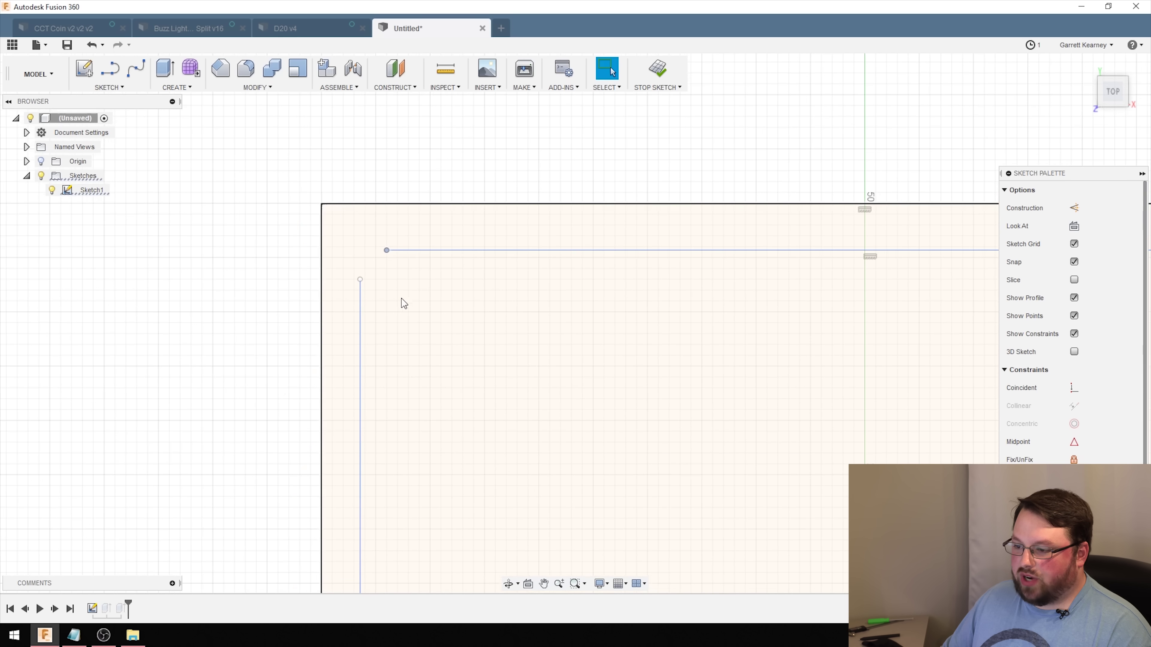
{"action": "middle_click_drag", "start_coordinate": [404, 304], "coordinate": [393, 318]}
{"action": "scroll", "coordinate": [385, 299], "scroll_direction": "down", "scroll_amount": 3}
{"action": "middle_click_drag", "start_coordinate": [326, 298], "coordinate": [377, 302]}
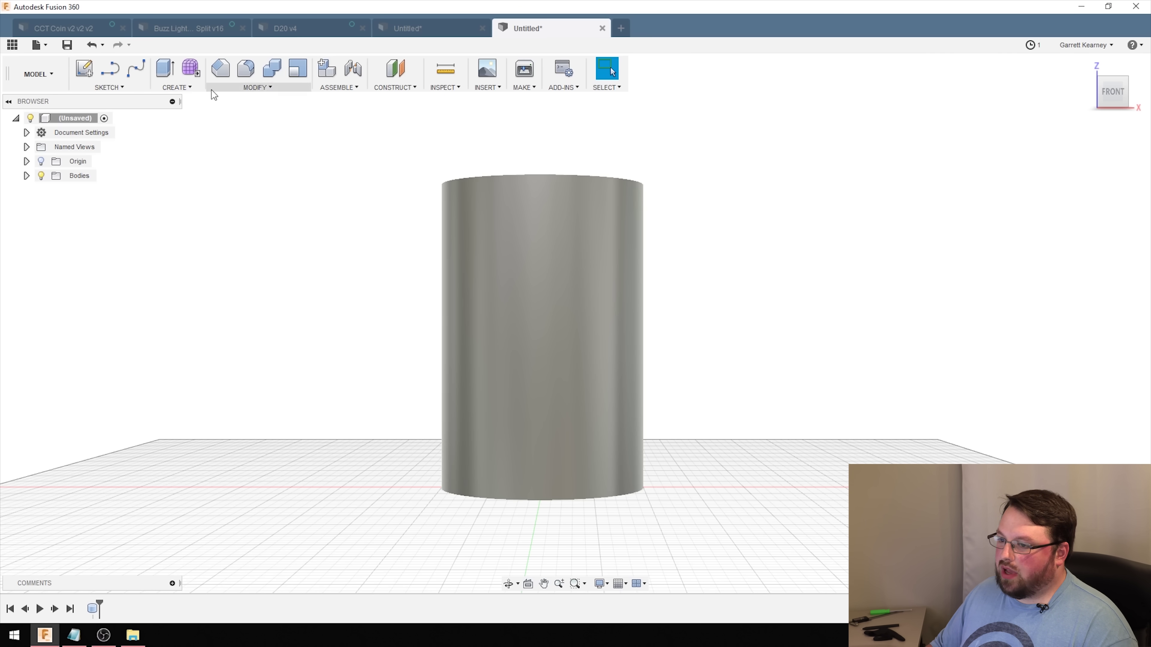
{"action": "left_click", "coordinate": [191, 85]}
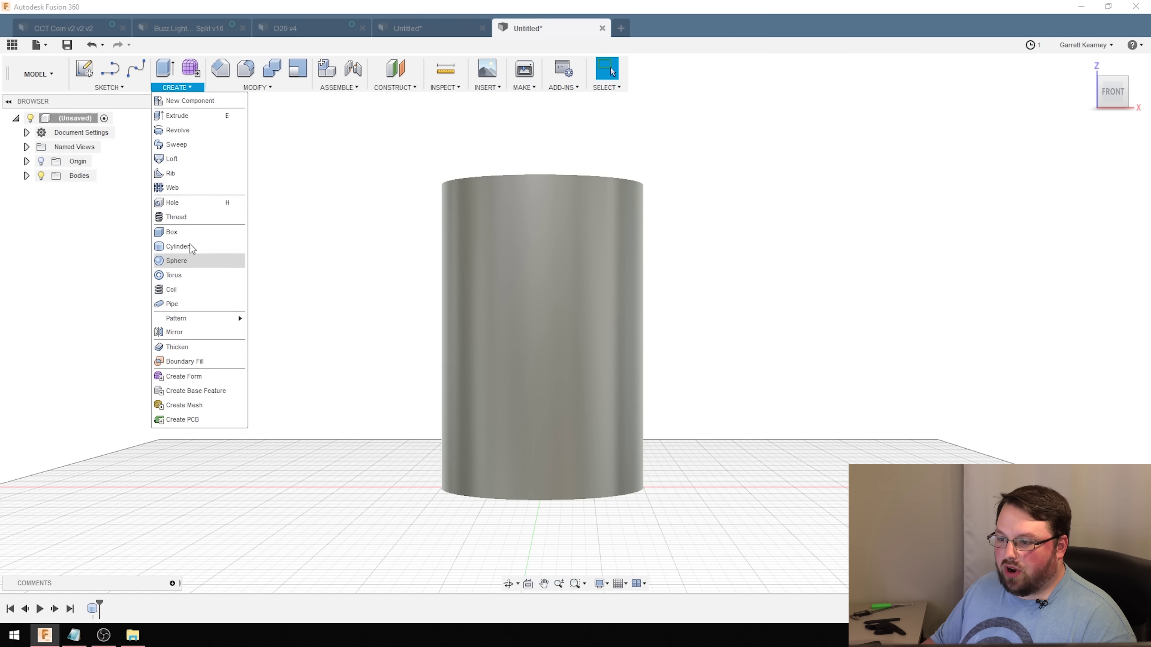
{"action": "left_click", "coordinate": [187, 17]}
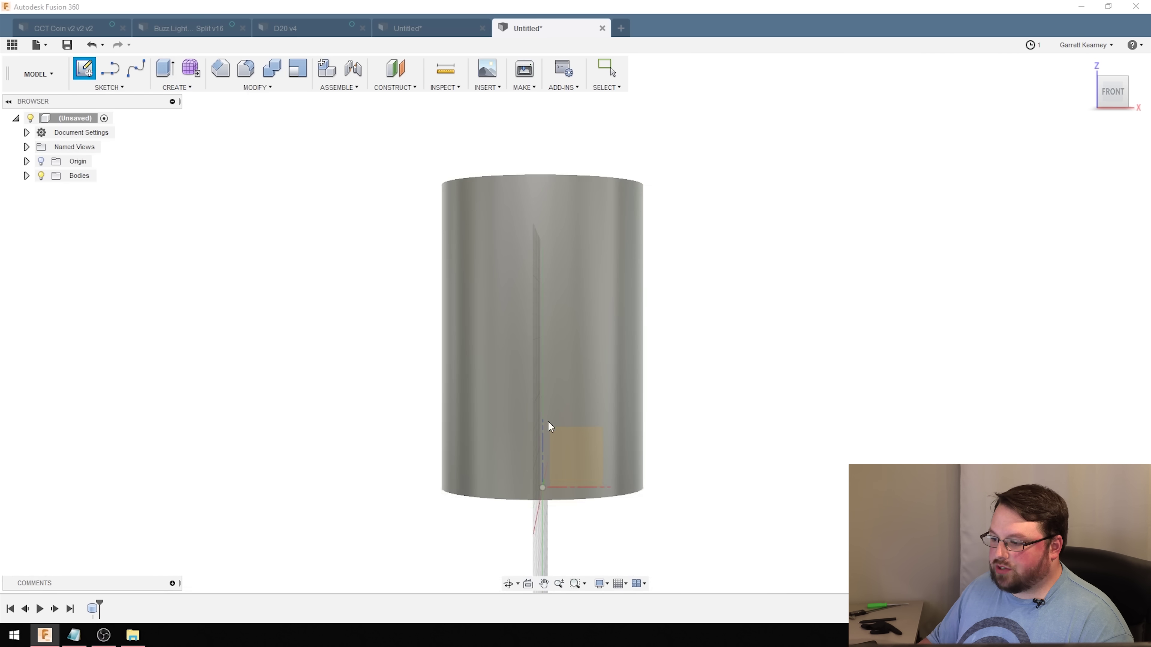
Start a new sketch on the vertical front plane through the cylinder's origin
{"action": "left_click", "coordinate": [582, 449]}
{"action": "middle_click_drag", "start_coordinate": [682, 223], "coordinate": [517, 365]}
{"action": "scroll", "coordinate": [522, 363], "scroll_direction": "up", "scroll_amount": 3}
{"action": "middle_click_drag", "start_coordinate": [737, 367], "coordinate": [680, 346]}
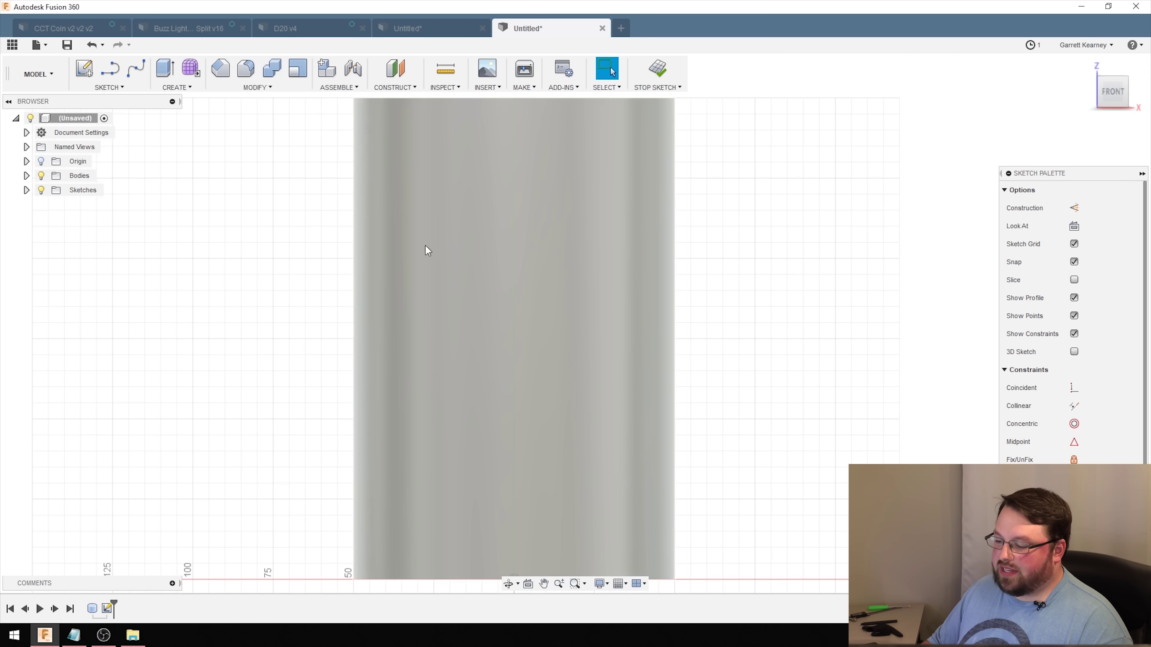
Add the sketch text 3DPN across the upper part of the cylinder, in Arial, 20 mm high and rotated -180 degrees
{"action": "left_click", "coordinate": [100, 86]}
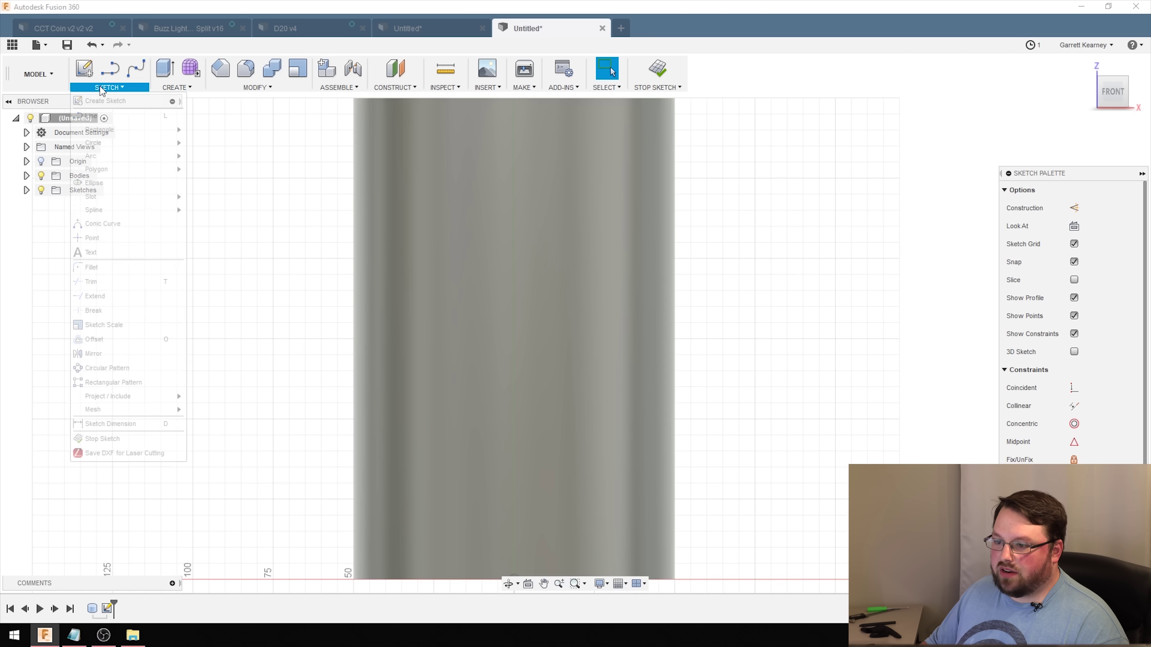
{"action": "left_click", "coordinate": [111, 254]}
{"action": "left_click", "coordinate": [448, 250]}
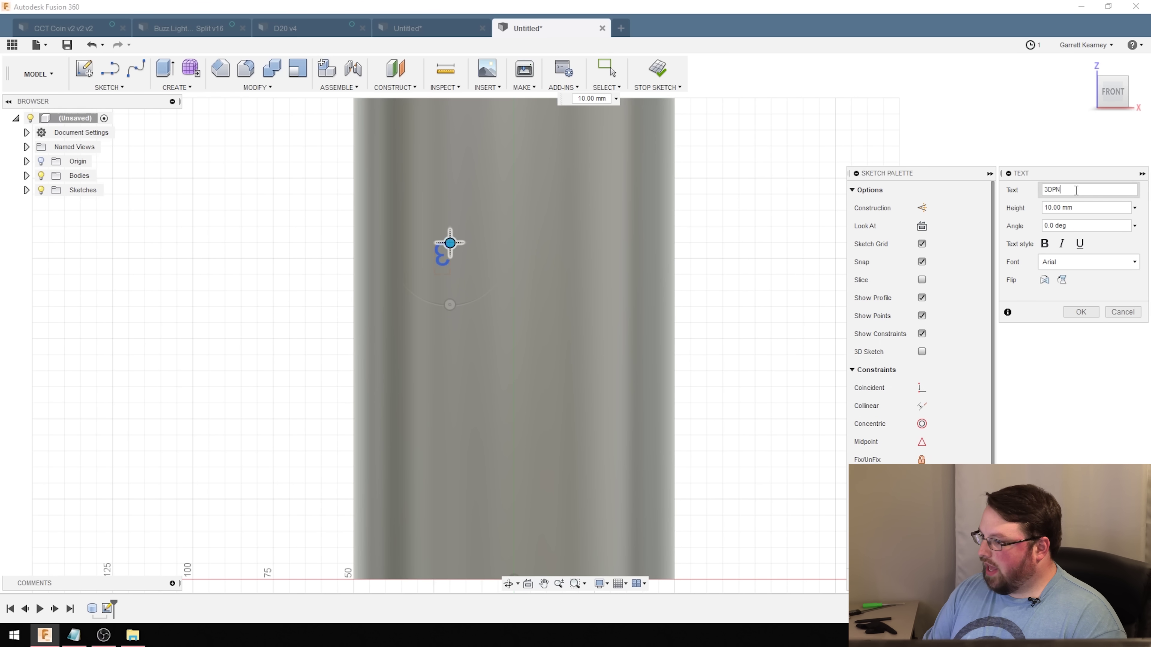
{"action": "left_click_drag", "start_coordinate": [450, 305], "coordinate": [482, 169]}
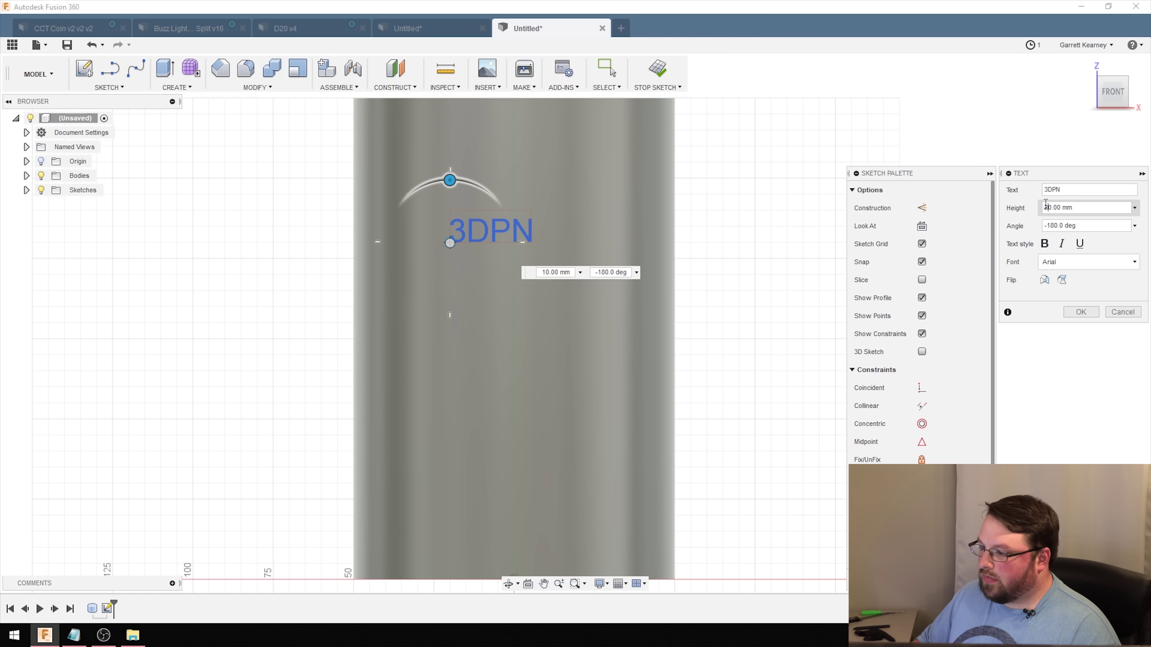
{"action": "type", "text": "2"}
{"action": "left_click_drag", "start_coordinate": [451, 243], "coordinate": [430, 265]}
{"action": "left_click", "coordinate": [1081, 312]}
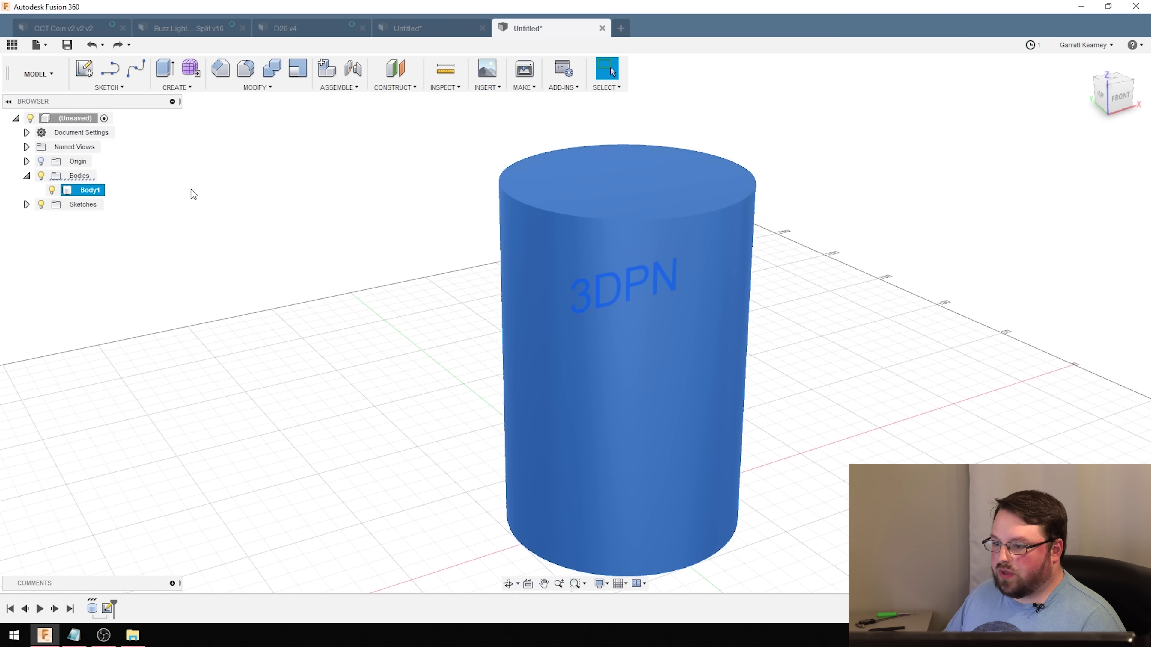
Duplicate the cylinder body in place by copying and pasting it with no offset
{"action": "left_click", "coordinate": [81, 177]}
{"action": "left_click", "coordinate": [93, 189]}
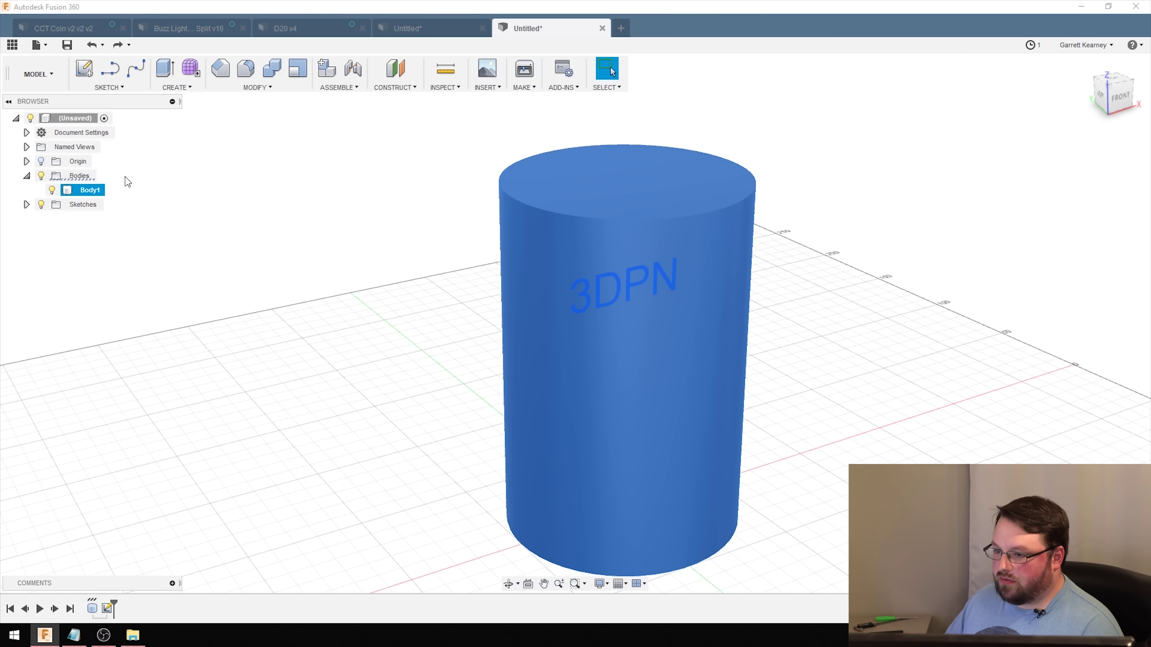
{"action": "key", "text": "ctrl+c"}
{"action": "key", "text": "ctrl+v"}
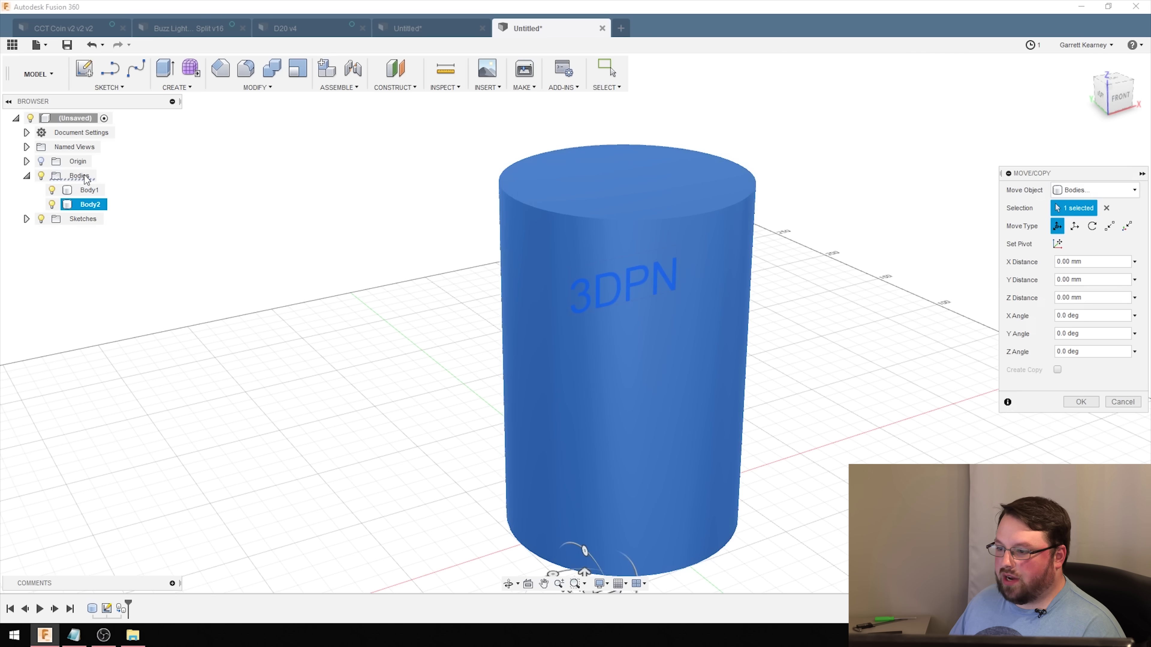
{"action": "key", "text": "Return"}
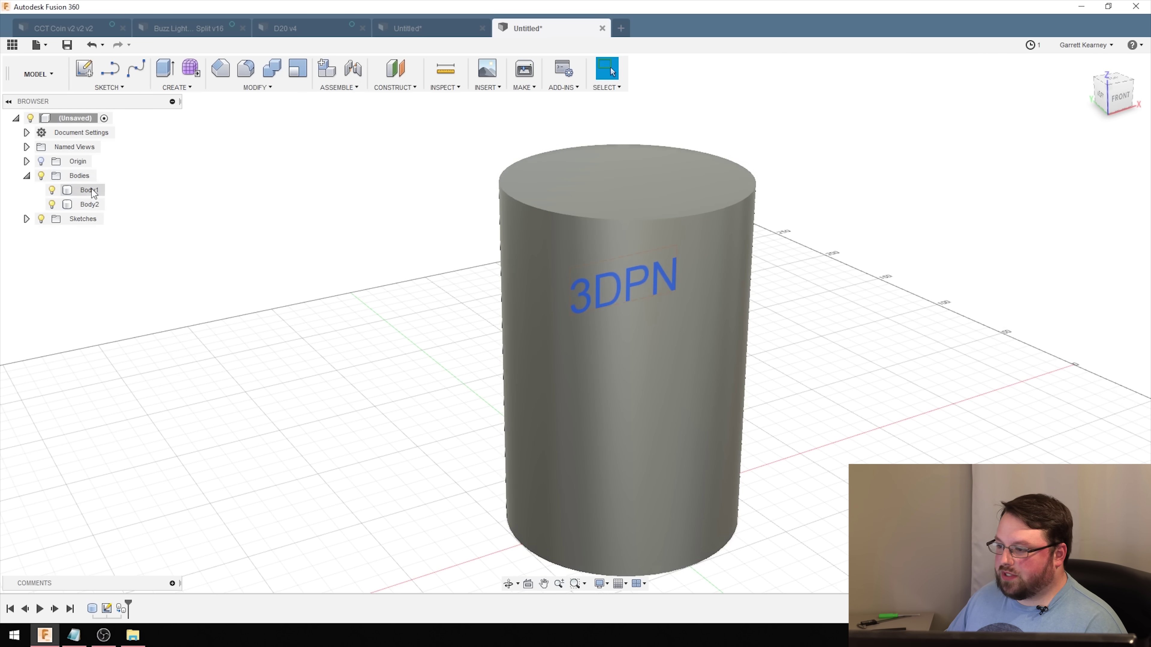
Extrude the 3DPN text by -110 mm with the Intersect operation, hiding Body1 so that only the duplicate cylinder is cut
{"action": "left_click", "coordinate": [90, 190]}
{"action": "left_click", "coordinate": [589, 300]}
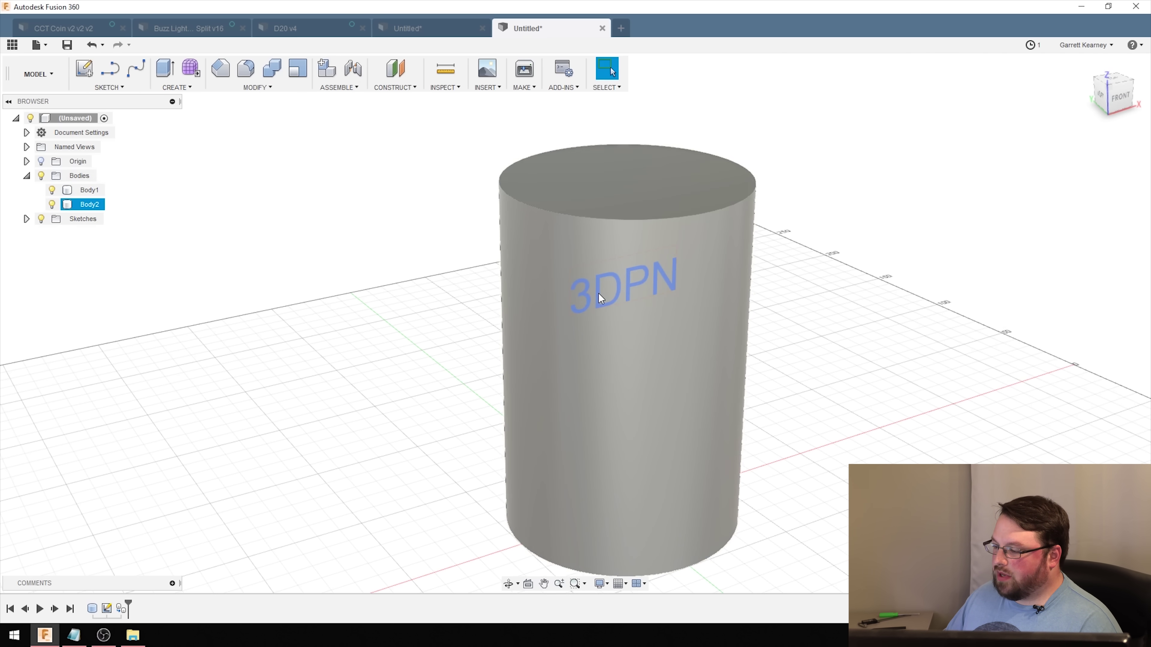
{"action": "left_click", "coordinate": [599, 298]}
{"action": "left_click", "coordinate": [615, 346]}
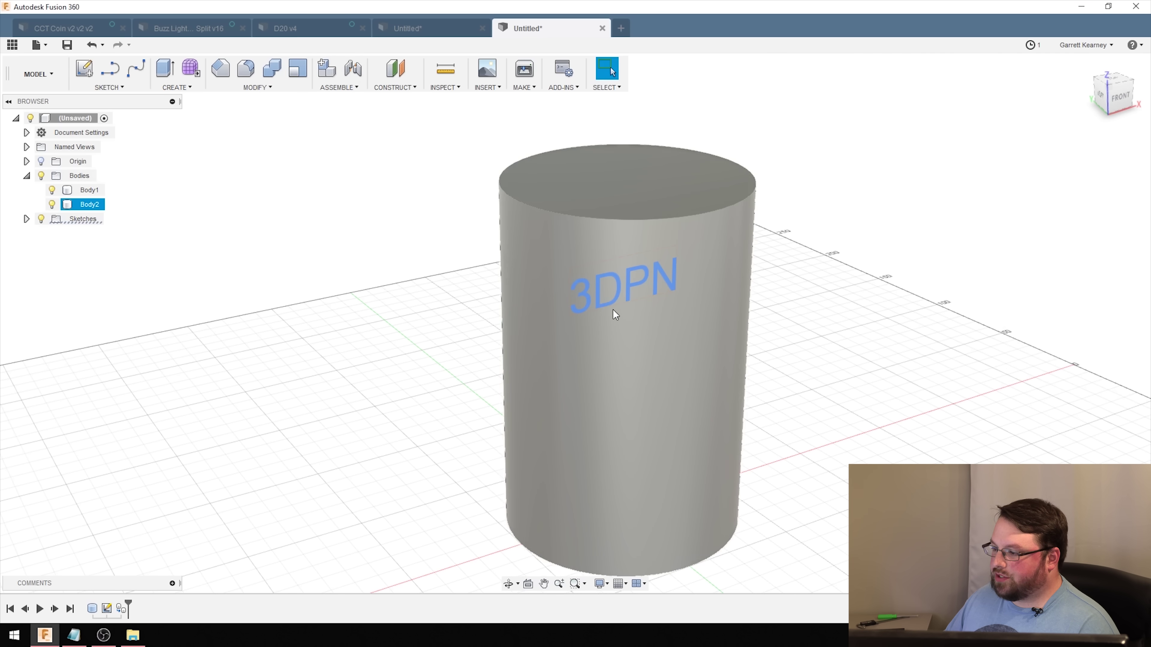
{"action": "right_click", "coordinate": [599, 297]}
{"action": "left_click", "coordinate": [638, 286]}
{"action": "left_click_drag", "start_coordinate": [615, 319], "coordinate": [808, 438]}
{"action": "left_click", "coordinate": [1103, 307]}
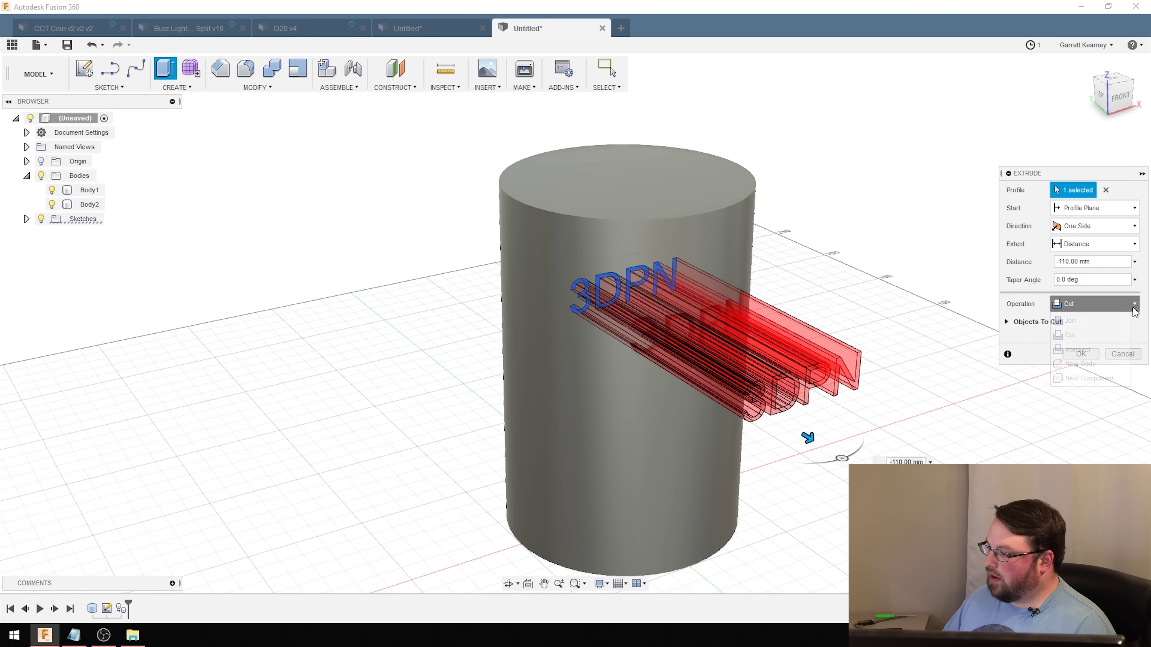
{"action": "left_click", "coordinate": [1083, 350]}
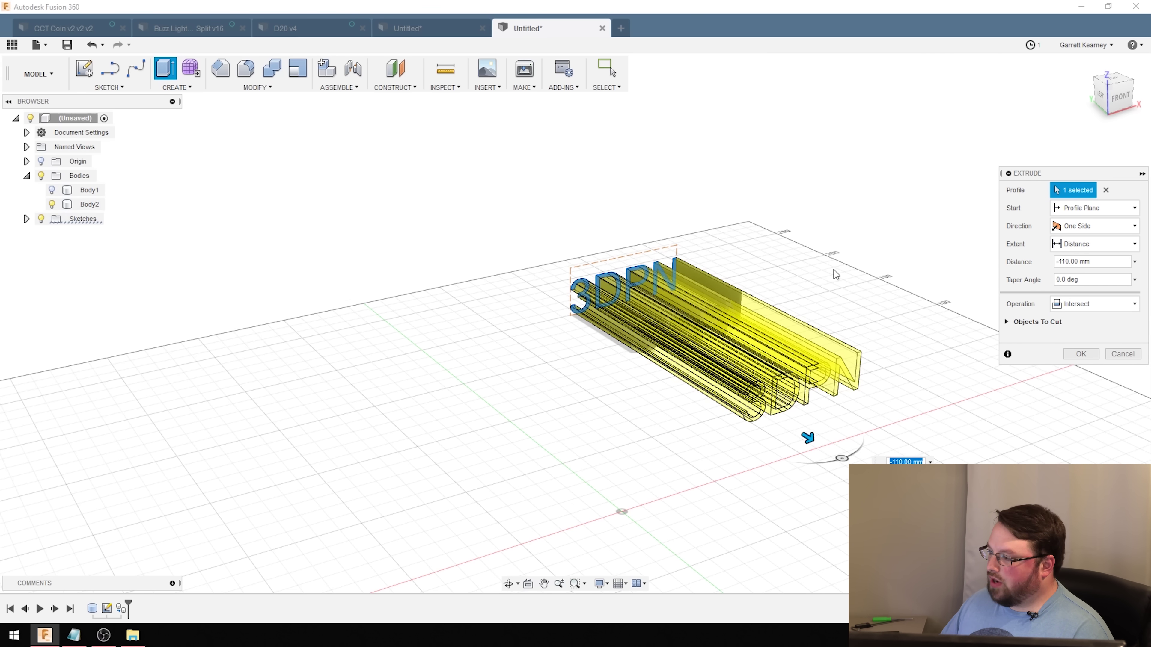
{"action": "left_click", "coordinate": [1080, 354]}
Turn the visibility of the original cylinder, Body1, back on around the extruded letters
{"action": "middle_click_drag", "start_coordinate": [823, 372], "coordinate": [615, 295], "text": "shift"}
{"action": "left_click", "coordinate": [65, 193]}
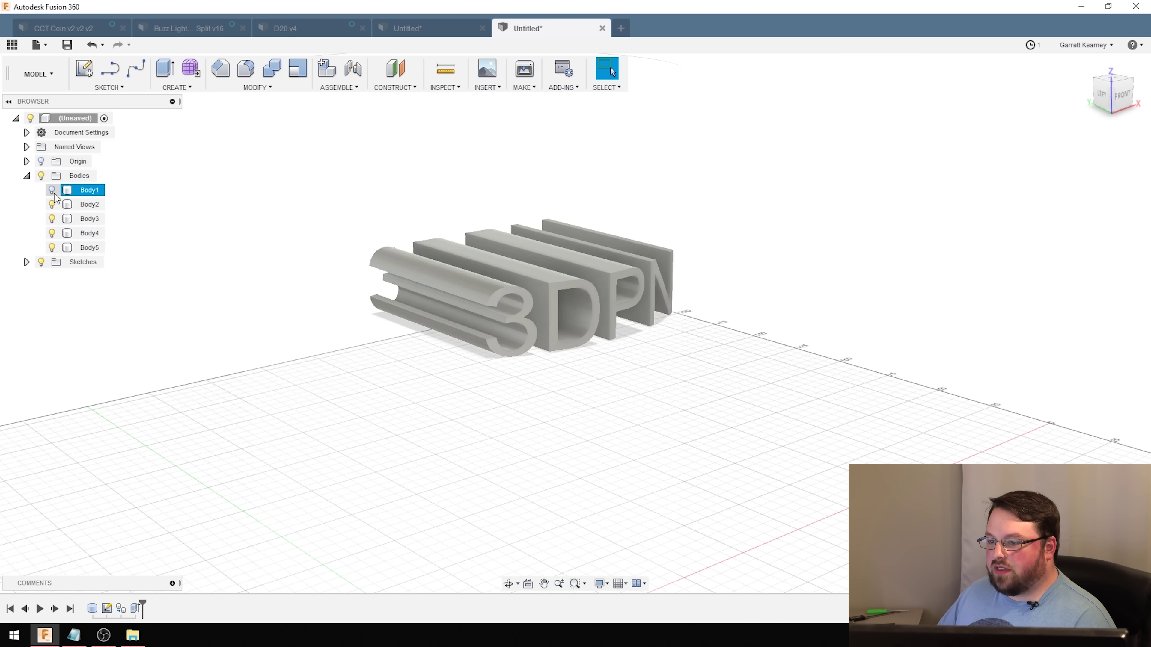
{"action": "left_click", "coordinate": [52, 191]}
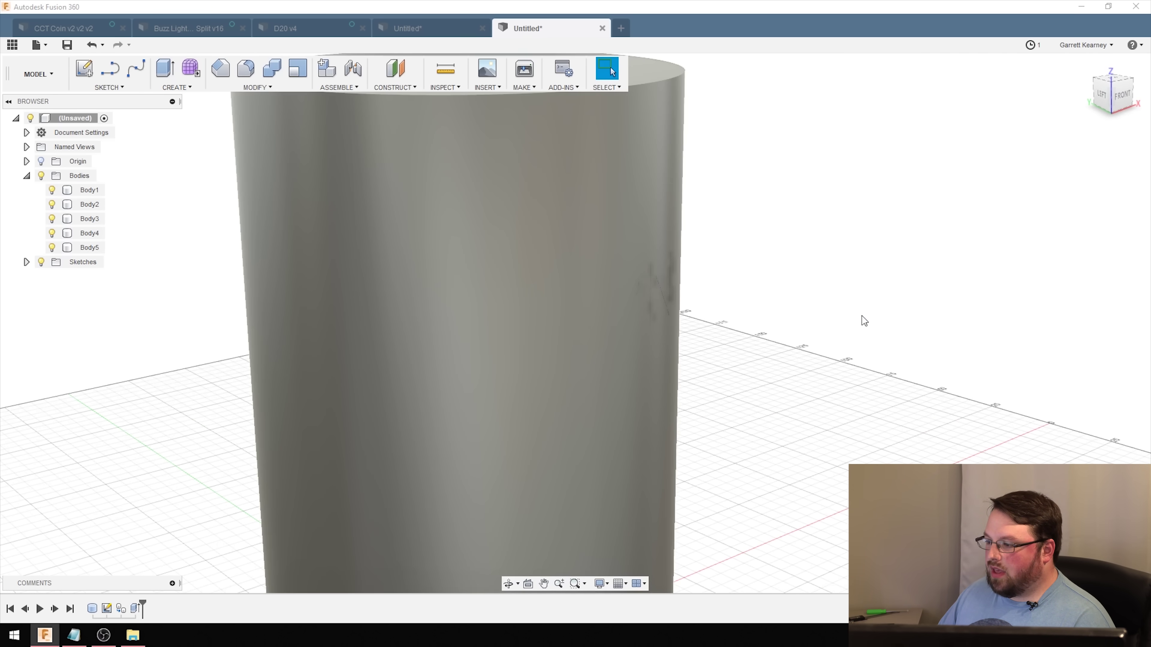
{"action": "middle_click_drag", "start_coordinate": [861, 321], "coordinate": [825, 322], "text": "shift"}
Move the four letter bodies, Body2 to Body5, together slightly outward through the cylinder's front surface
{"action": "left_click", "coordinate": [90, 205]}
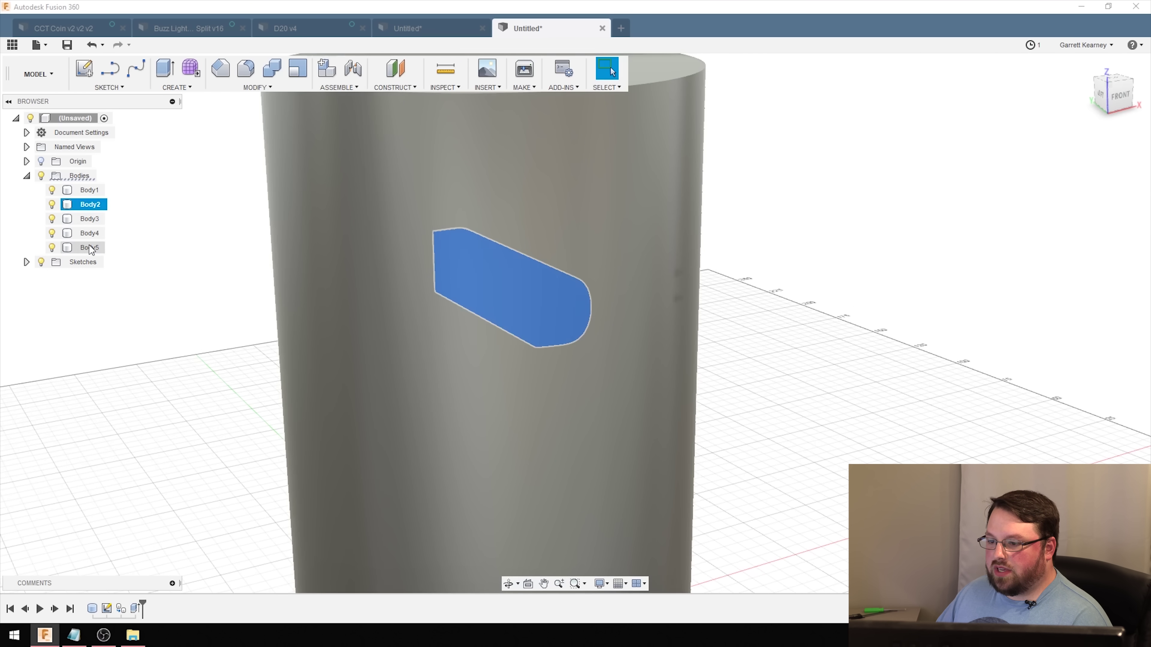
{"action": "left_click", "coordinate": [89, 248], "text": "shift"}
{"action": "right_click", "coordinate": [90, 249]}
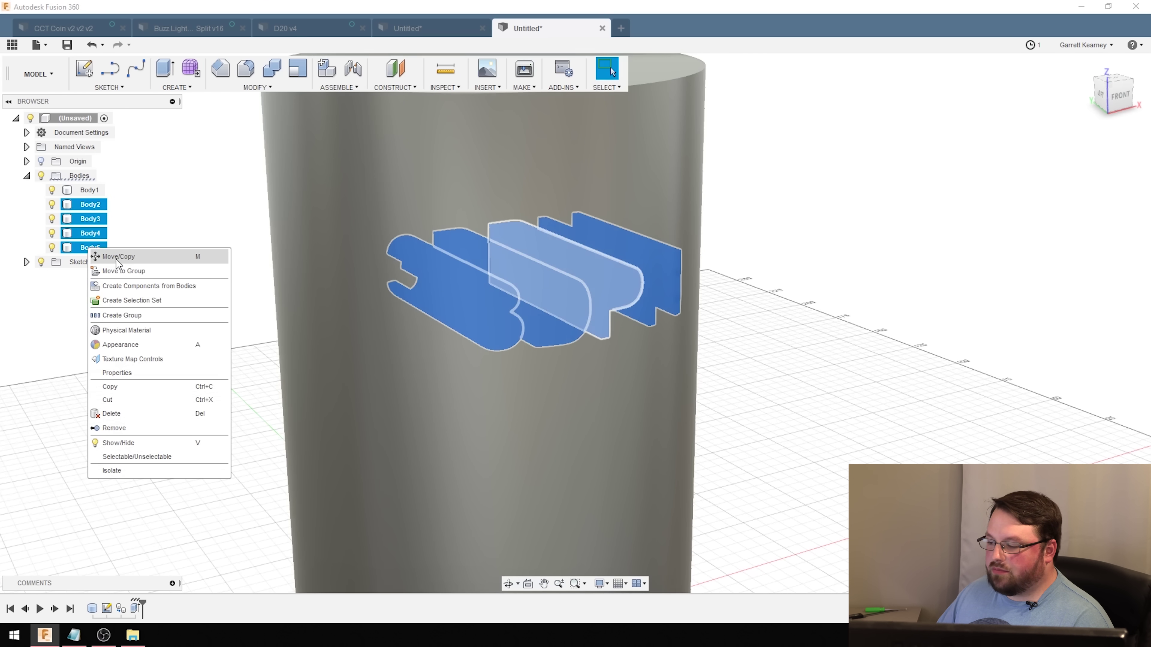
{"action": "left_click", "coordinate": [117, 257]}
{"action": "middle_click_drag", "start_coordinate": [861, 368], "coordinate": [902, 357], "text": "shift"}
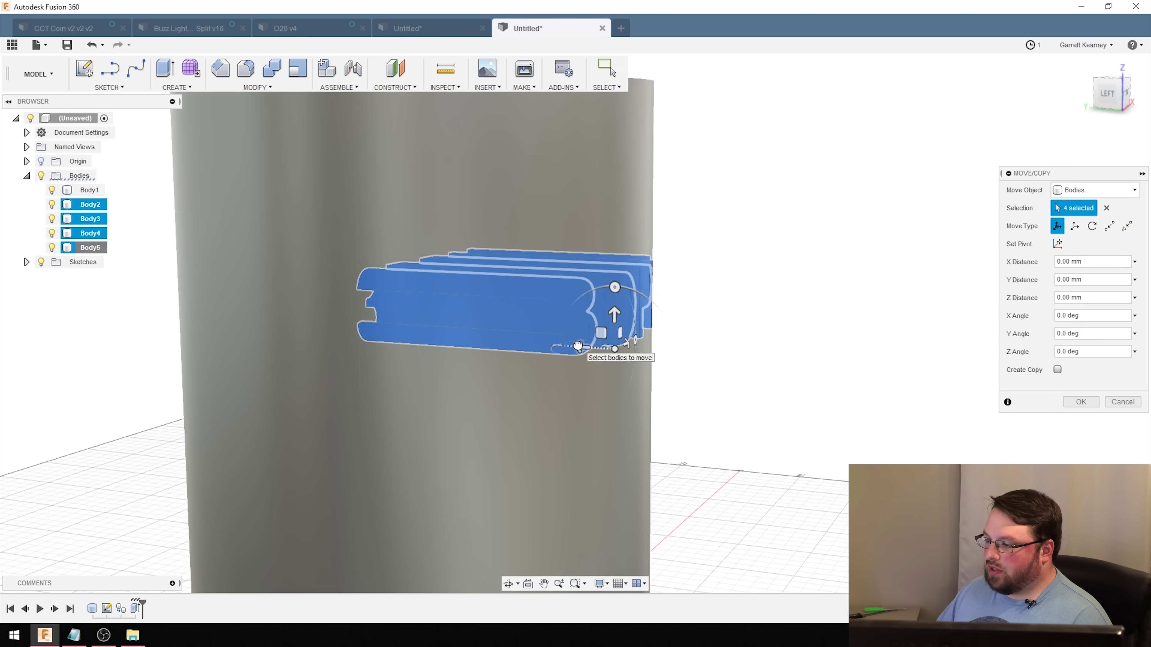
{"action": "left_click_drag", "start_coordinate": [586, 347], "coordinate": [596, 351]}
{"action": "middle_click_drag", "start_coordinate": [773, 306], "coordinate": [612, 309], "text": "shift"}
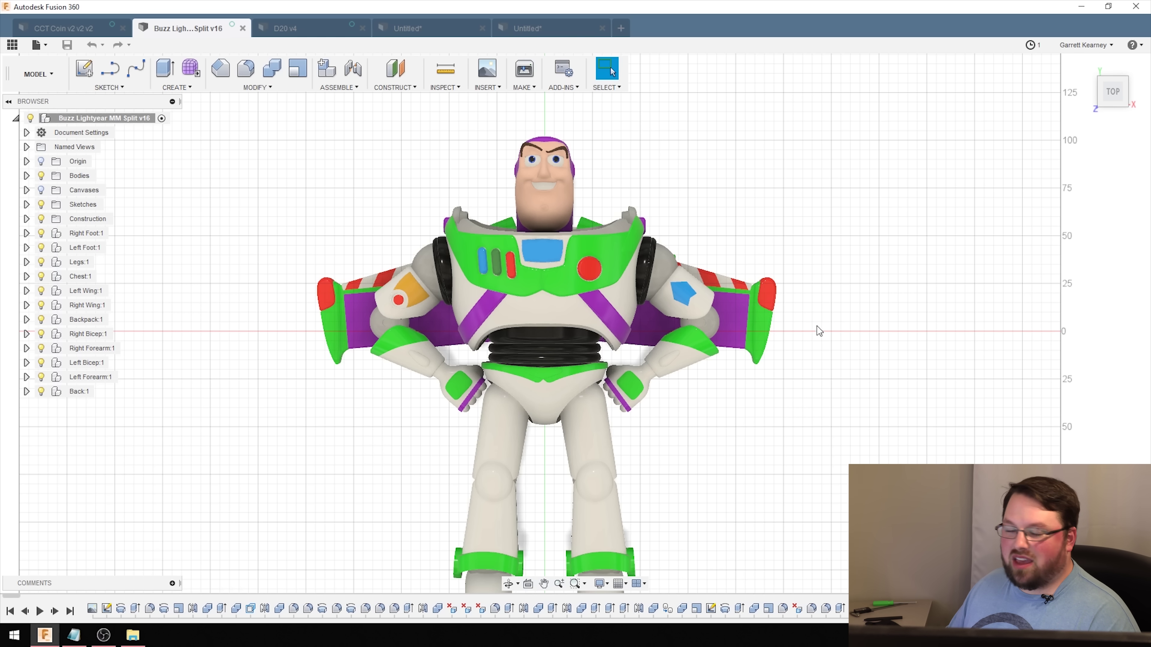
Examine the Buzz Lightyear model from several angles, including the boot soles, the torso, the face and the full figure
{"action": "middle_click_drag", "start_coordinate": [795, 342], "coordinate": [720, 381], "text": "shift"}
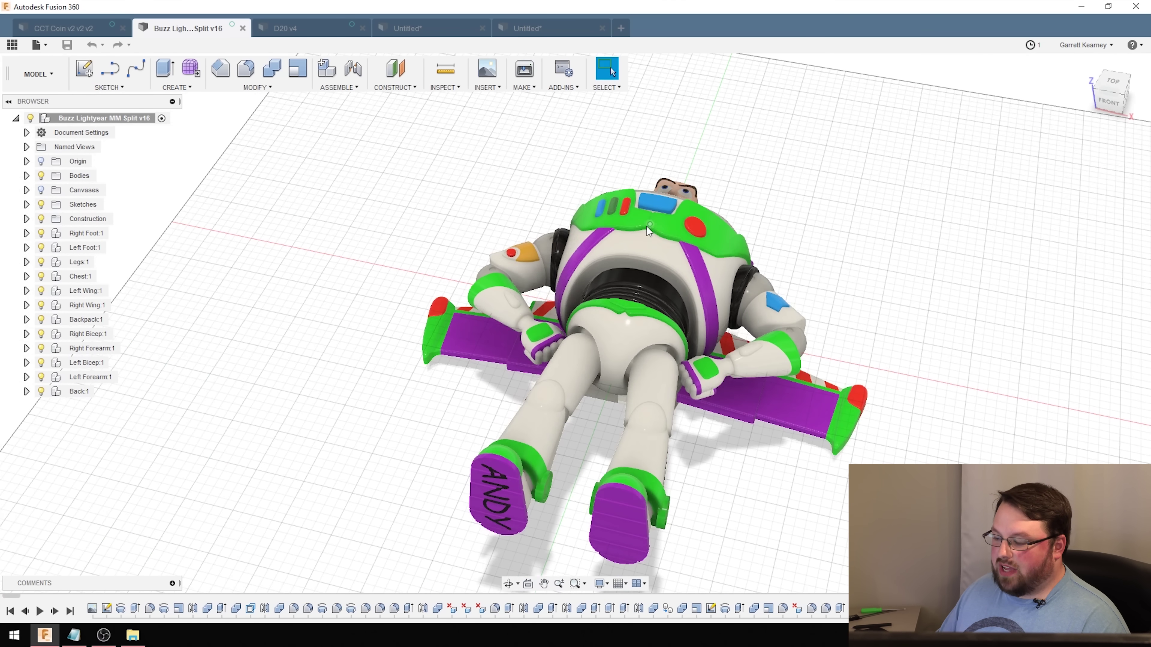
{"action": "scroll", "coordinate": [789, 185], "scroll_direction": "up", "scroll_amount": 6}
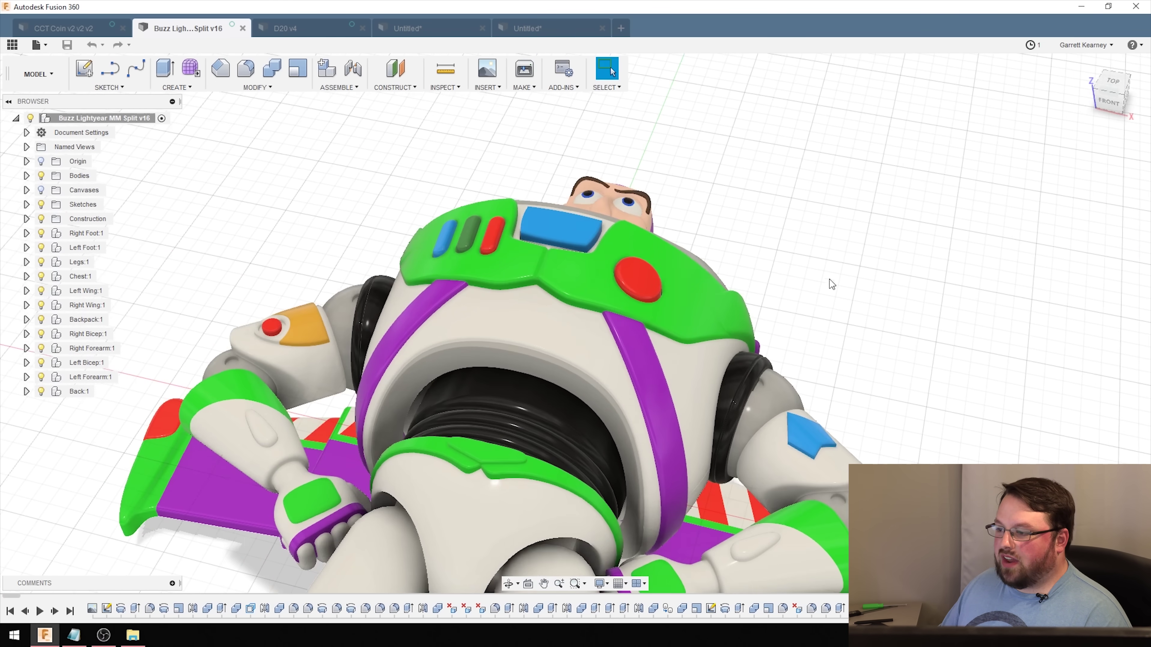
{"action": "middle_click_drag", "start_coordinate": [830, 279], "coordinate": [779, 292], "text": "shift"}
{"action": "middle_click_drag", "start_coordinate": [737, 386], "coordinate": [721, 337], "text": "shift"}
{"action": "scroll", "coordinate": [618, 335], "scroll_direction": "up", "scroll_amount": 5}
{"action": "middle_click_drag", "start_coordinate": [619, 336], "coordinate": [585, 324], "text": "shift"}
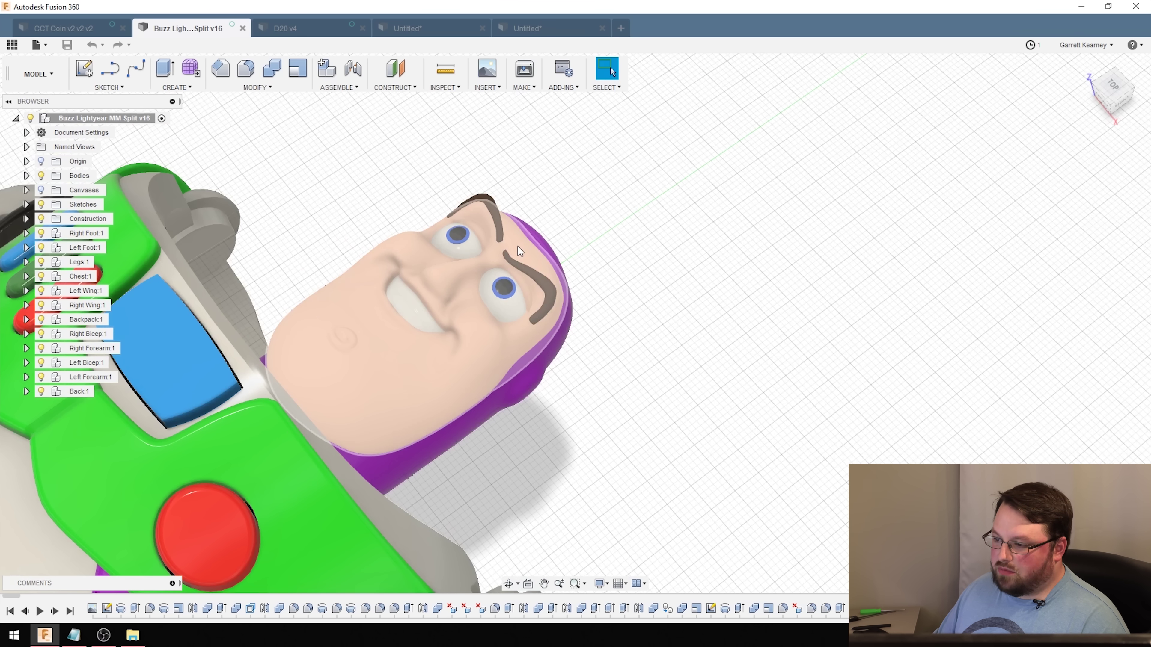
{"action": "middle_click_drag", "start_coordinate": [515, 246], "coordinate": [746, 344], "text": "shift"}
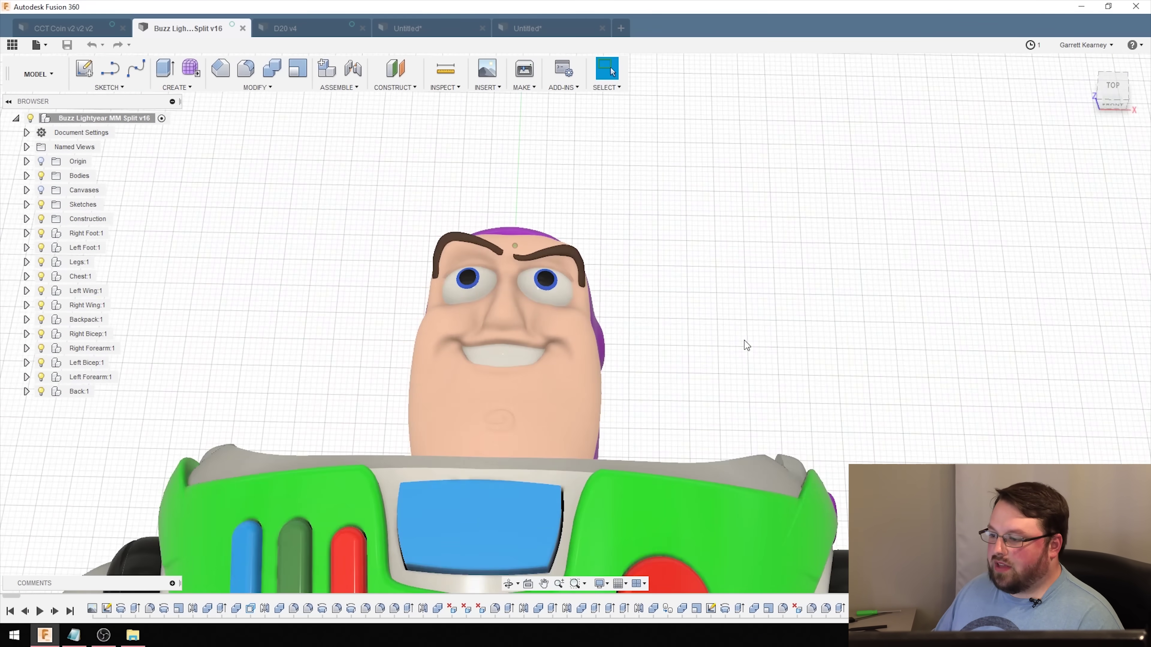
{"action": "scroll", "coordinate": [746, 346], "scroll_direction": "down", "scroll_amount": 6}
{"action": "middle_click_drag", "start_coordinate": [966, 423], "coordinate": [986, 332]}
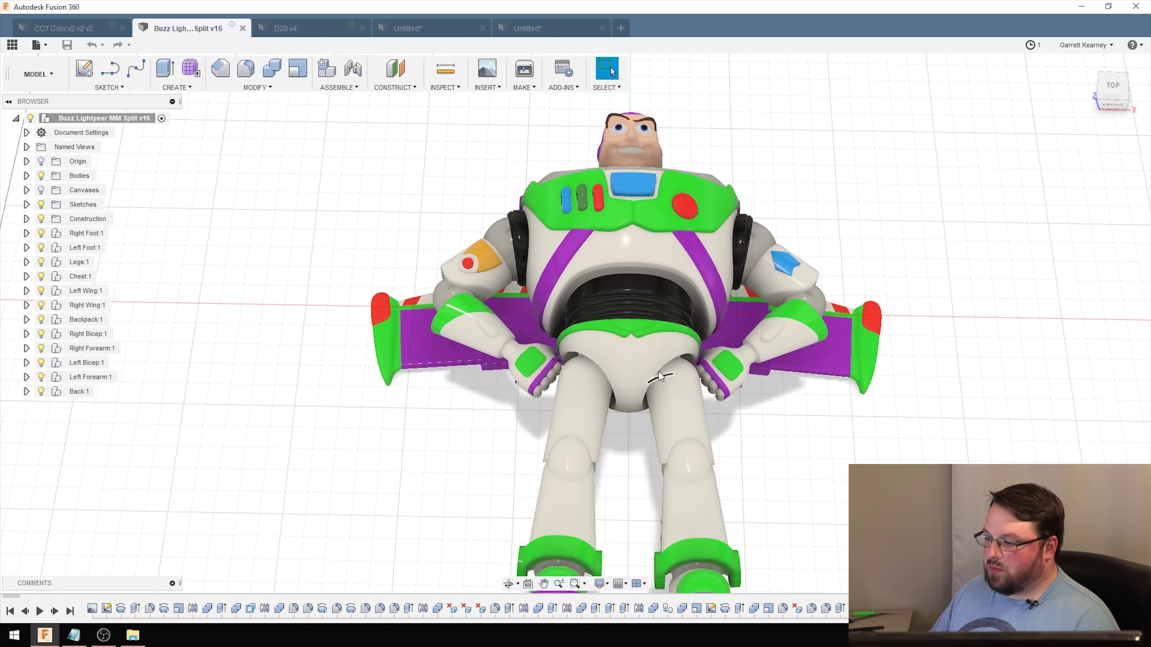
{"action": "middle_click_drag", "start_coordinate": [660, 376], "coordinate": [794, 458], "text": "shift"}
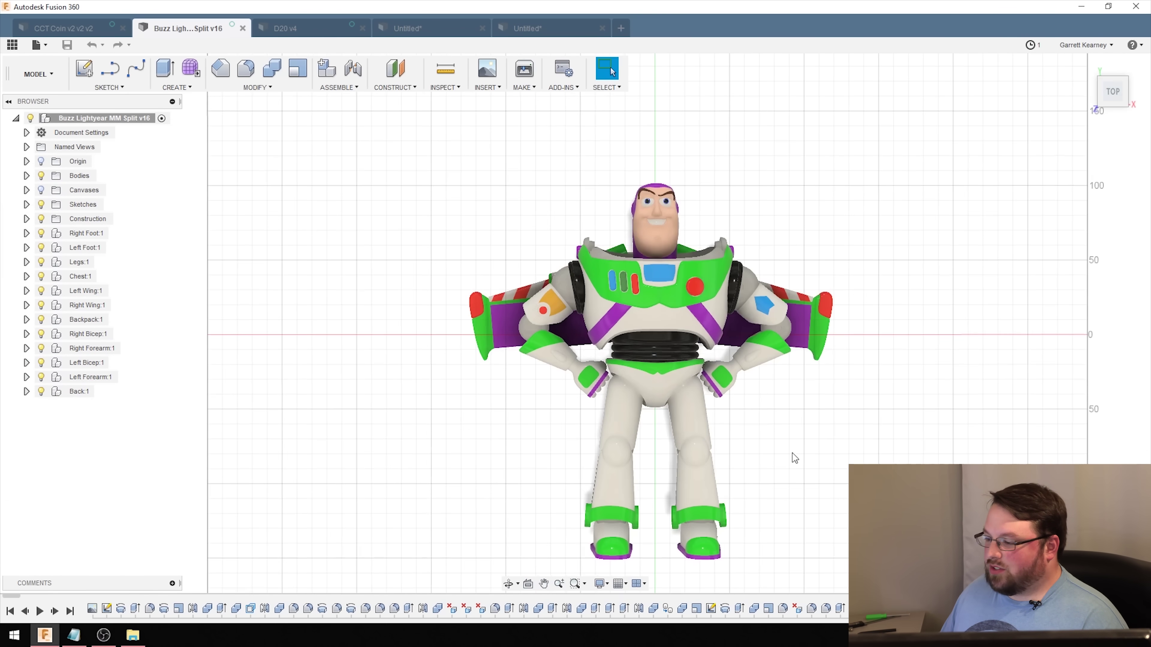
{"action": "scroll", "coordinate": [914, 376], "scroll_direction": "up", "scroll_amount": 3}
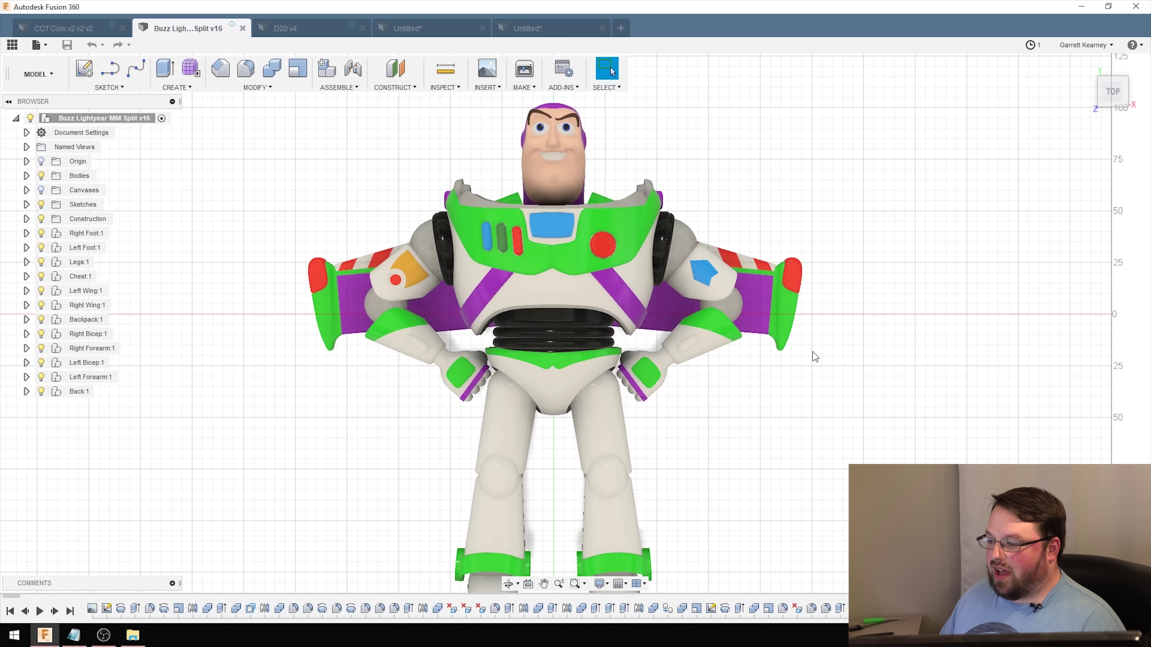
{"action": "middle_click_drag", "start_coordinate": [726, 452], "coordinate": [734, 449]}
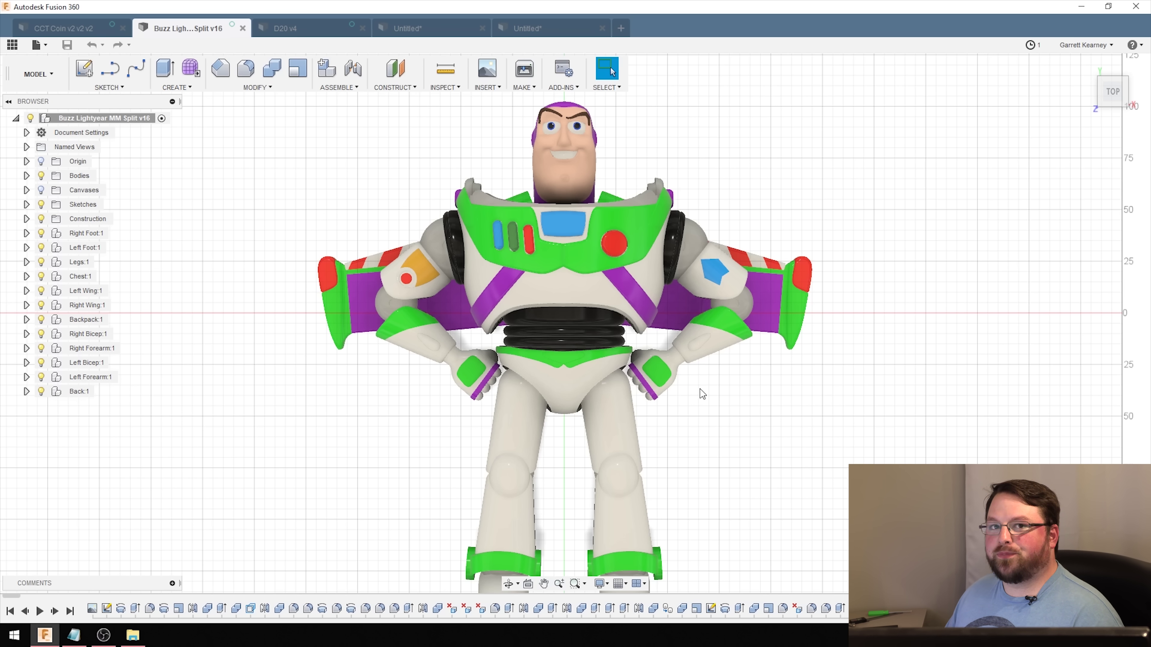
{"action": "middle_click_drag", "start_coordinate": [957, 198], "coordinate": [960, 369], "text": "shift"}
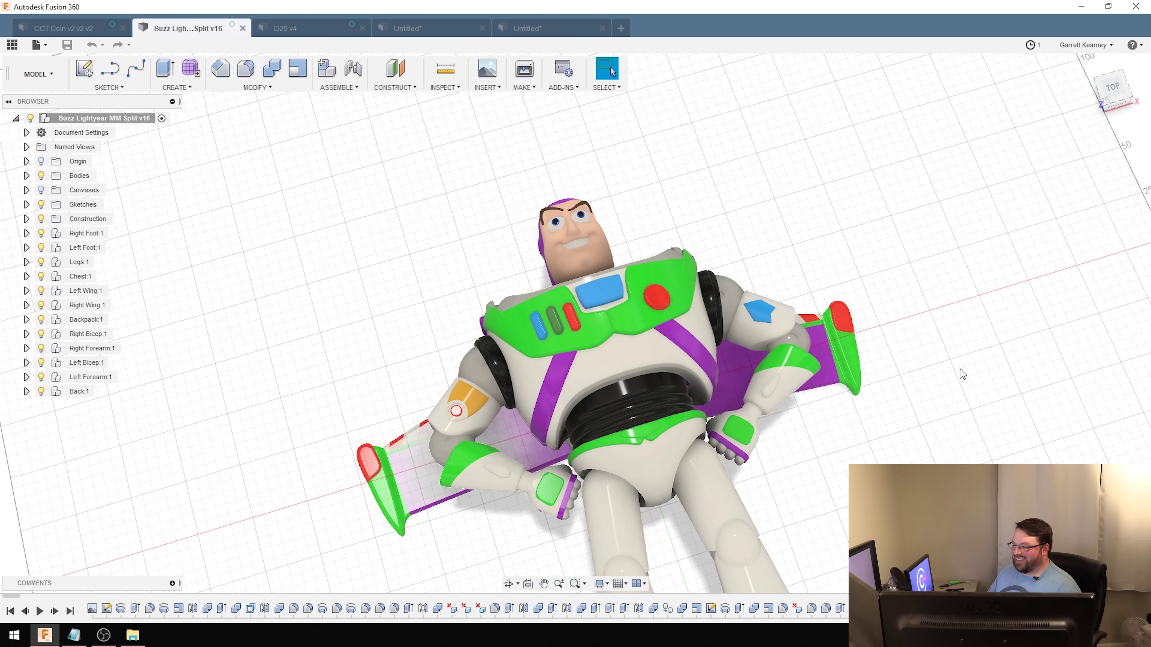